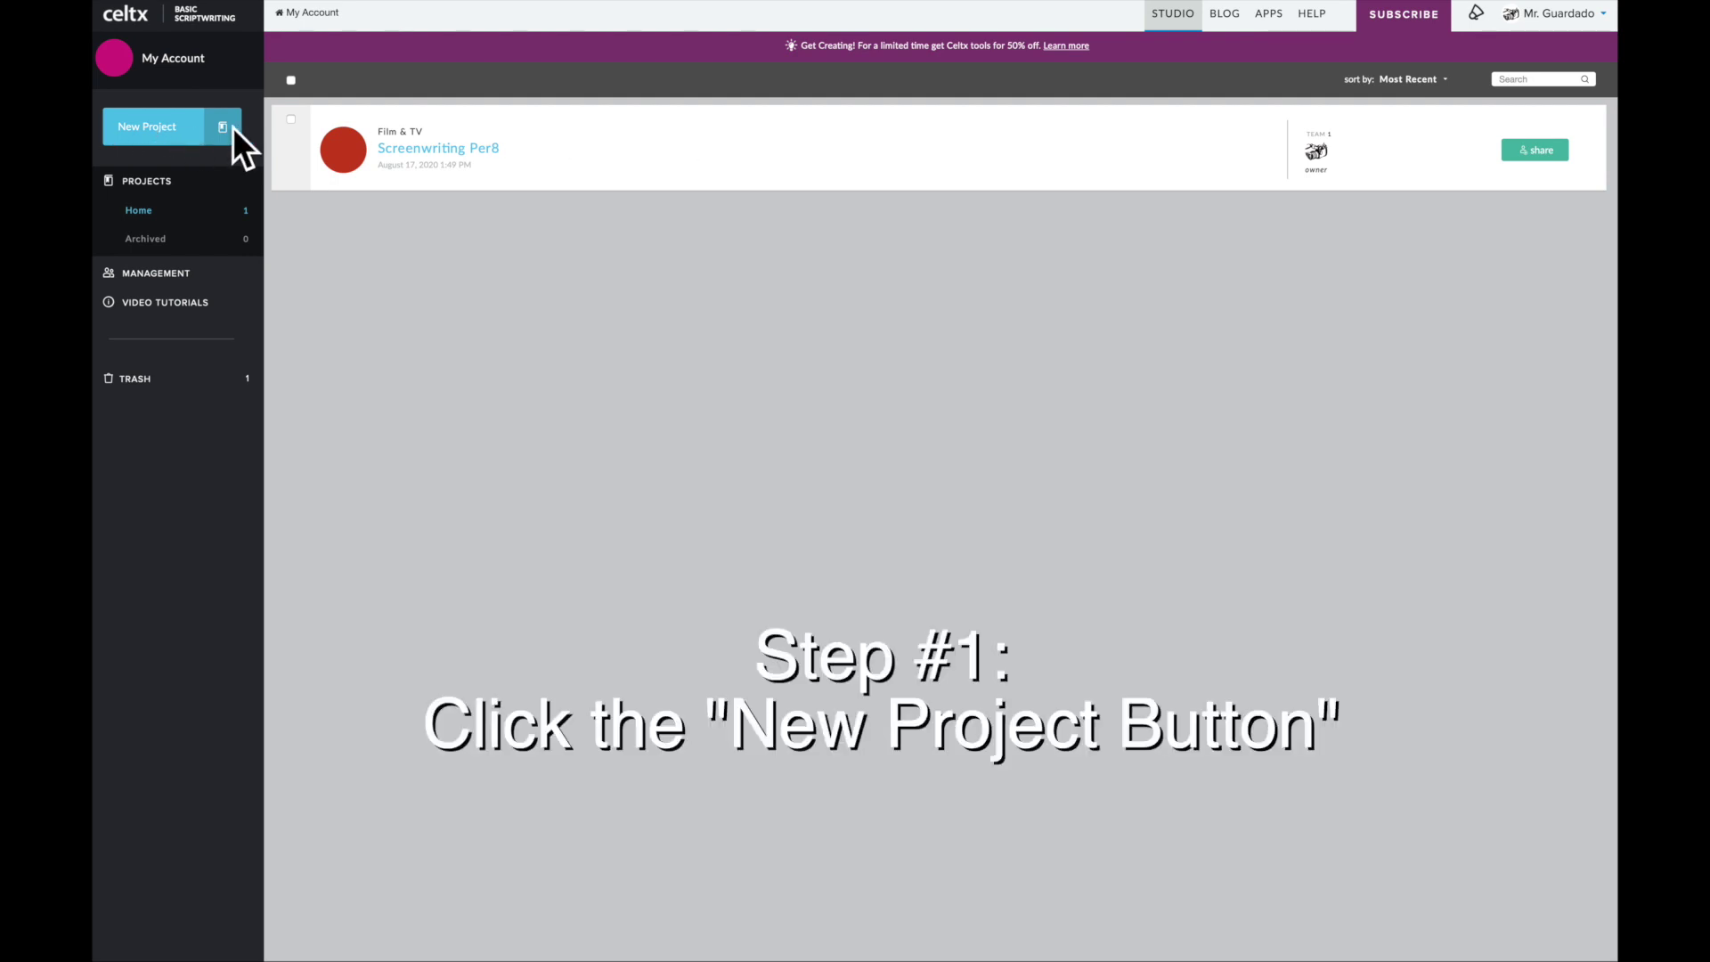
Set up a new Multi-Column AV project named 'The Chase' with 1 episode
left_click(164, 133)
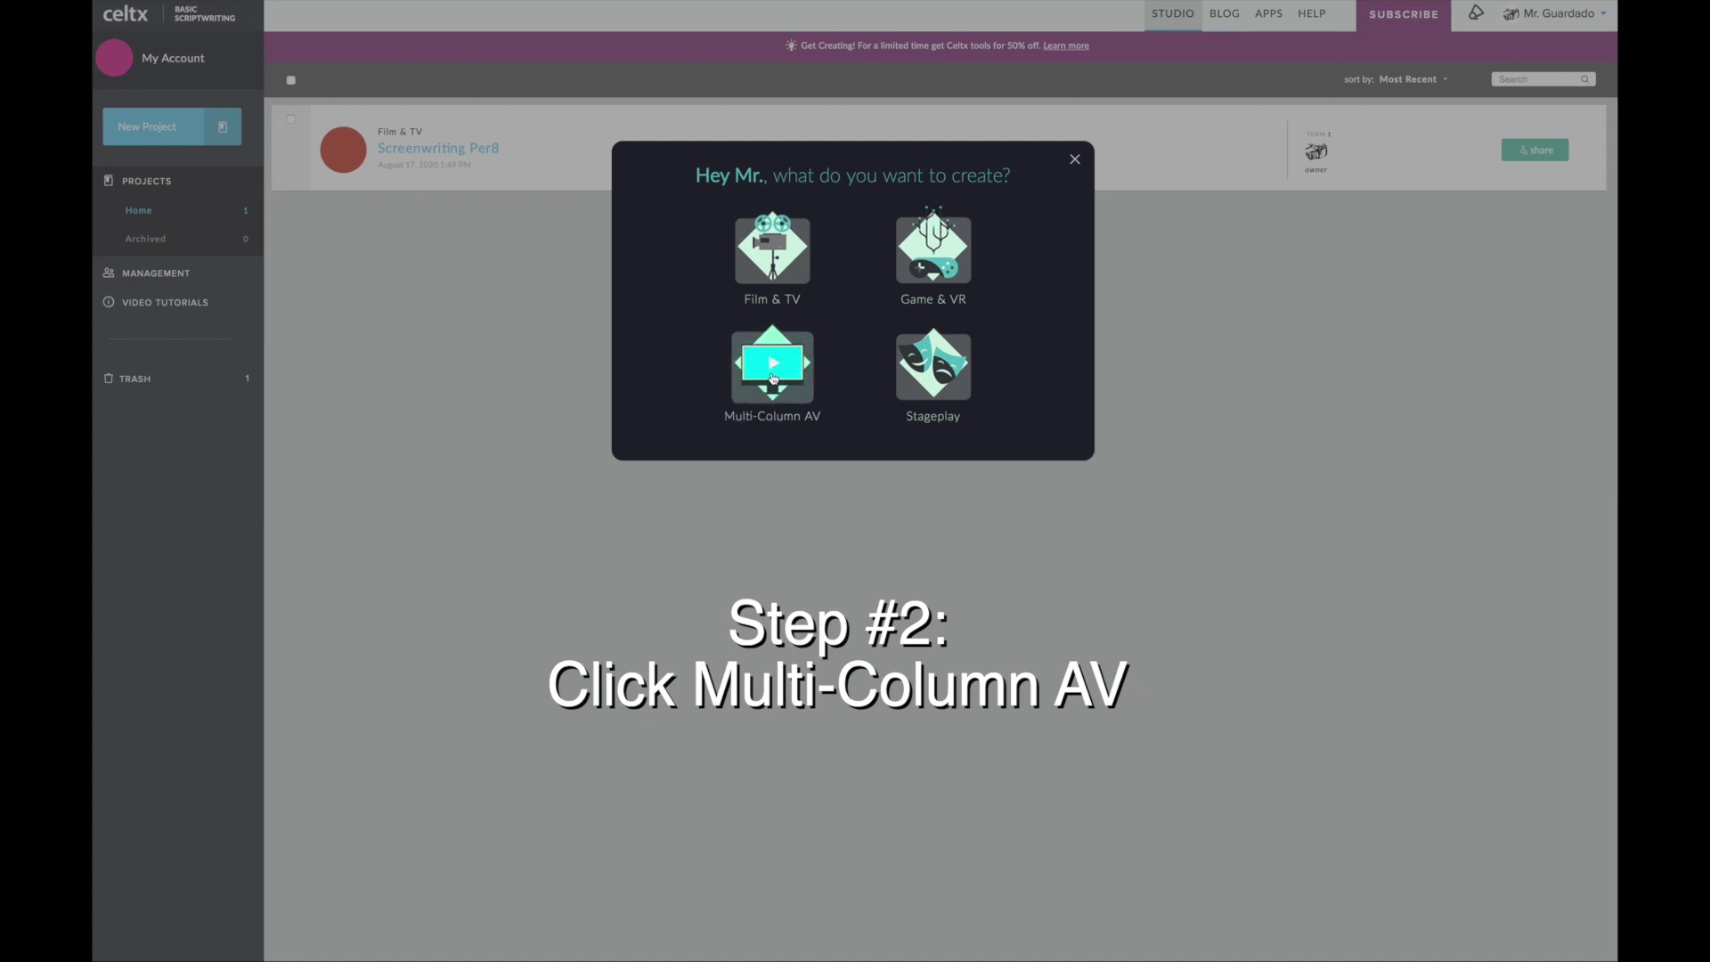
left_click(773, 379)
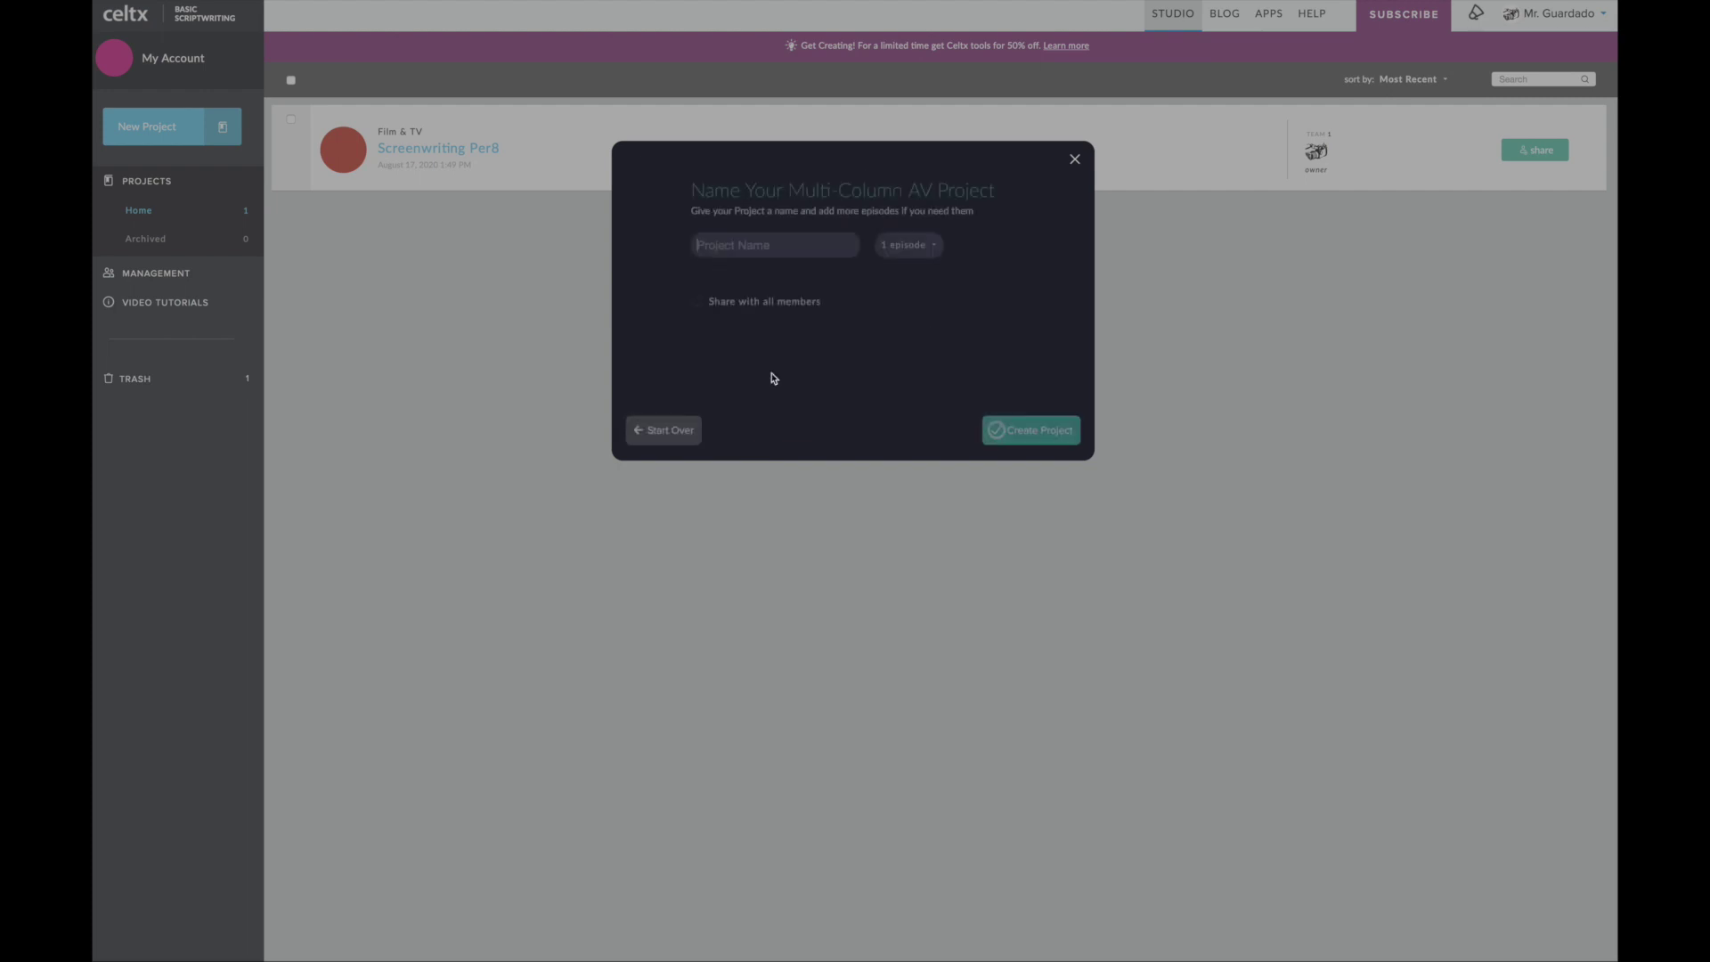
left_click(757, 247)
type("The Chase")
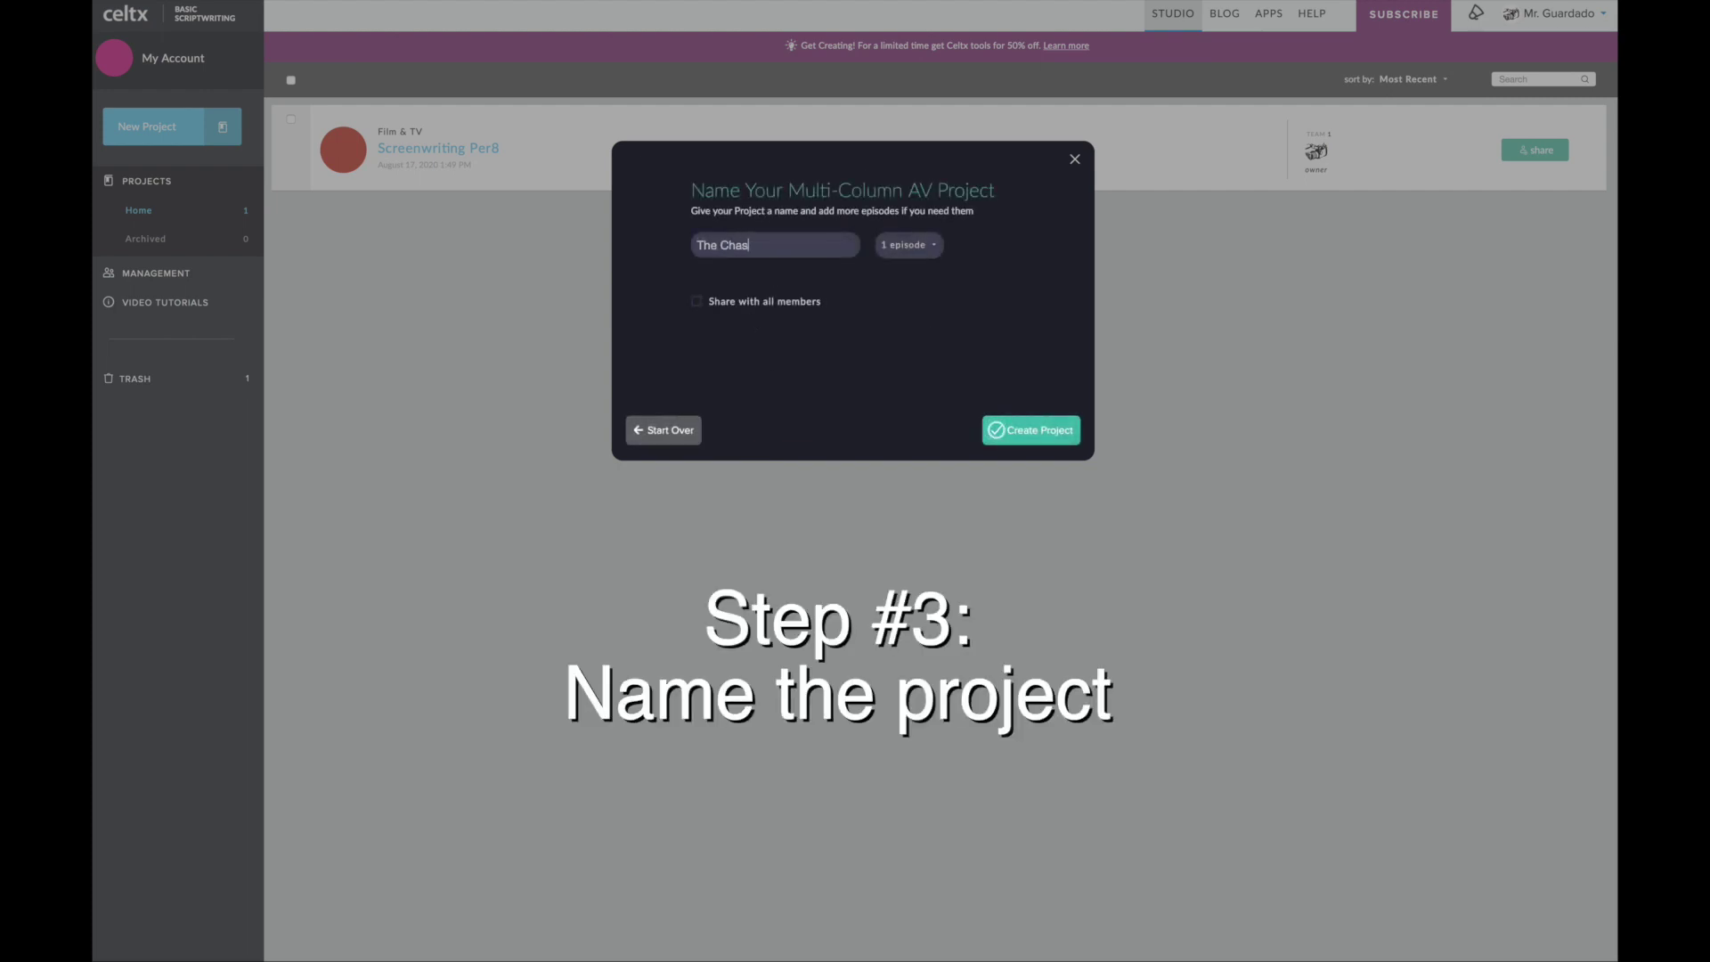
left_click(926, 252)
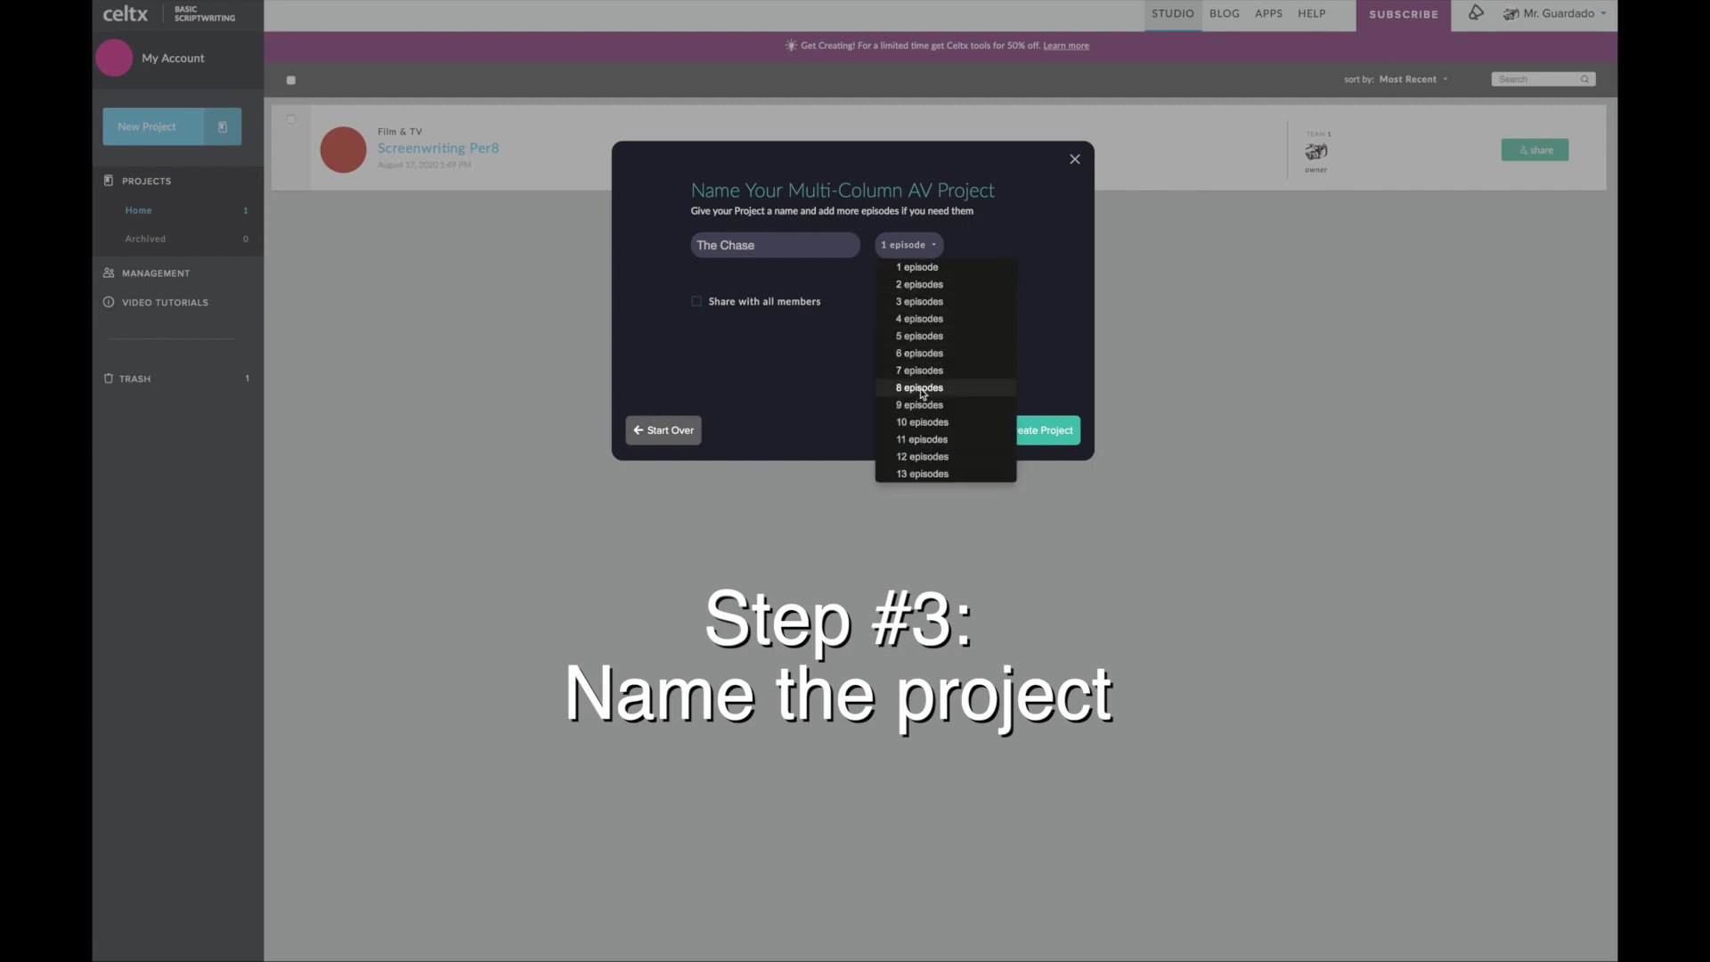
left_click(920, 270)
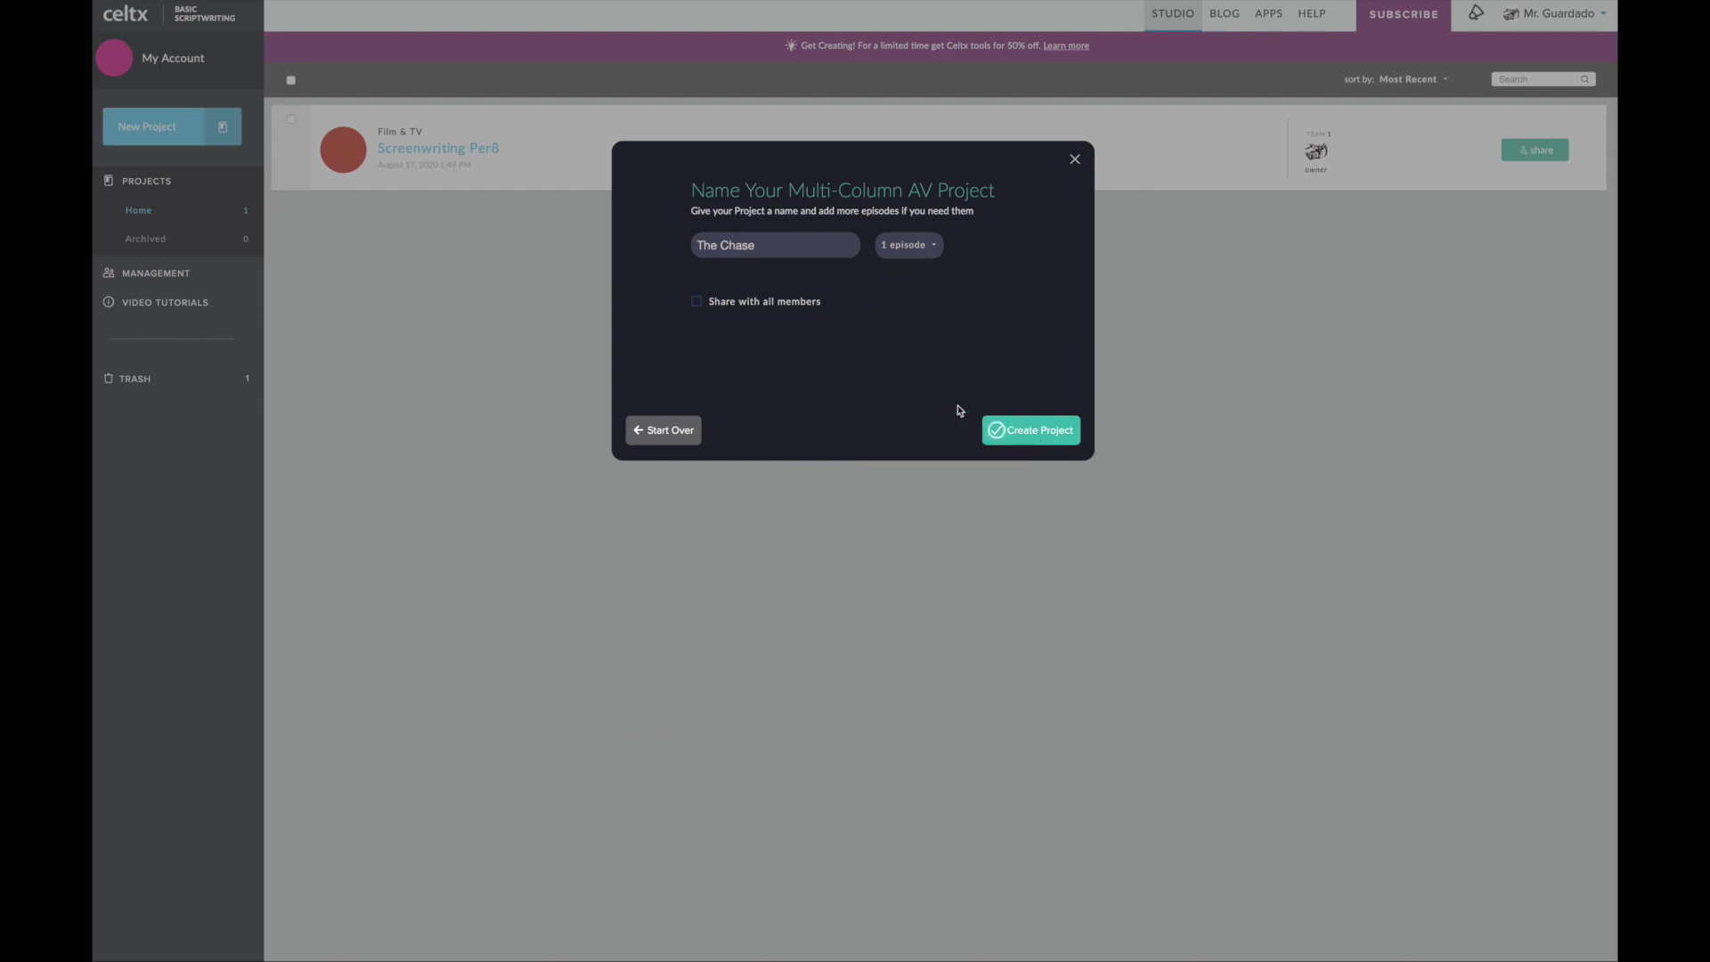
Create The Chase project and open its AV Script document in the editor
left_click(1025, 431)
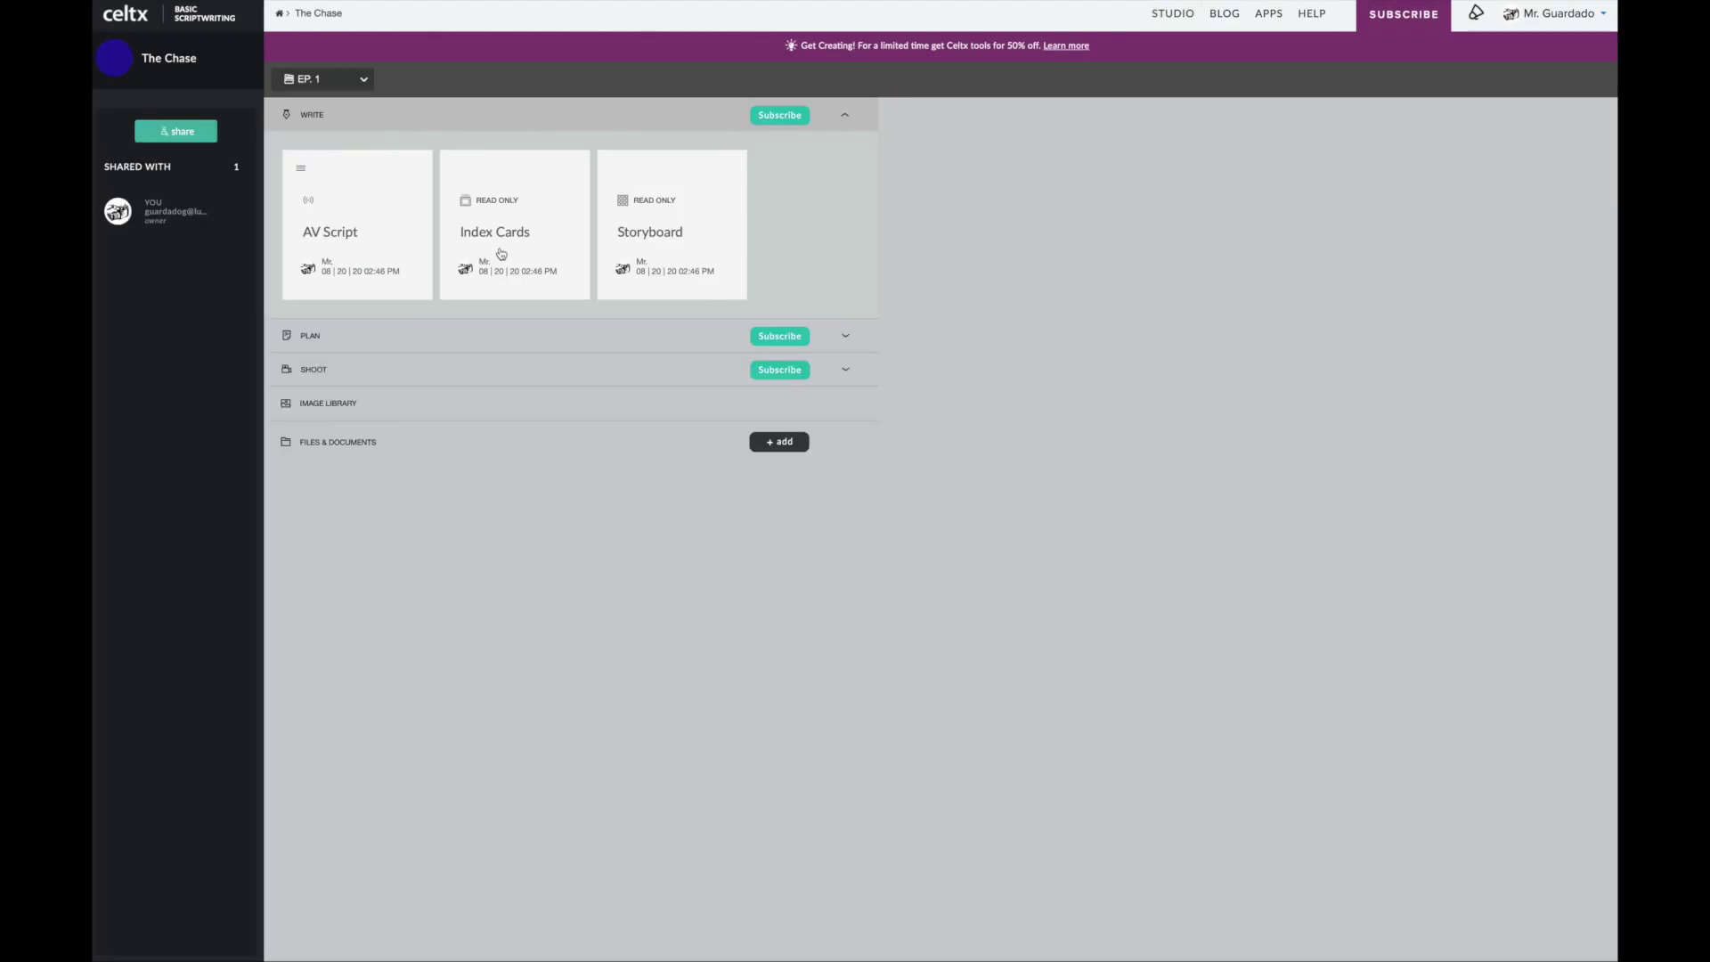
mouse_move(530, 300)
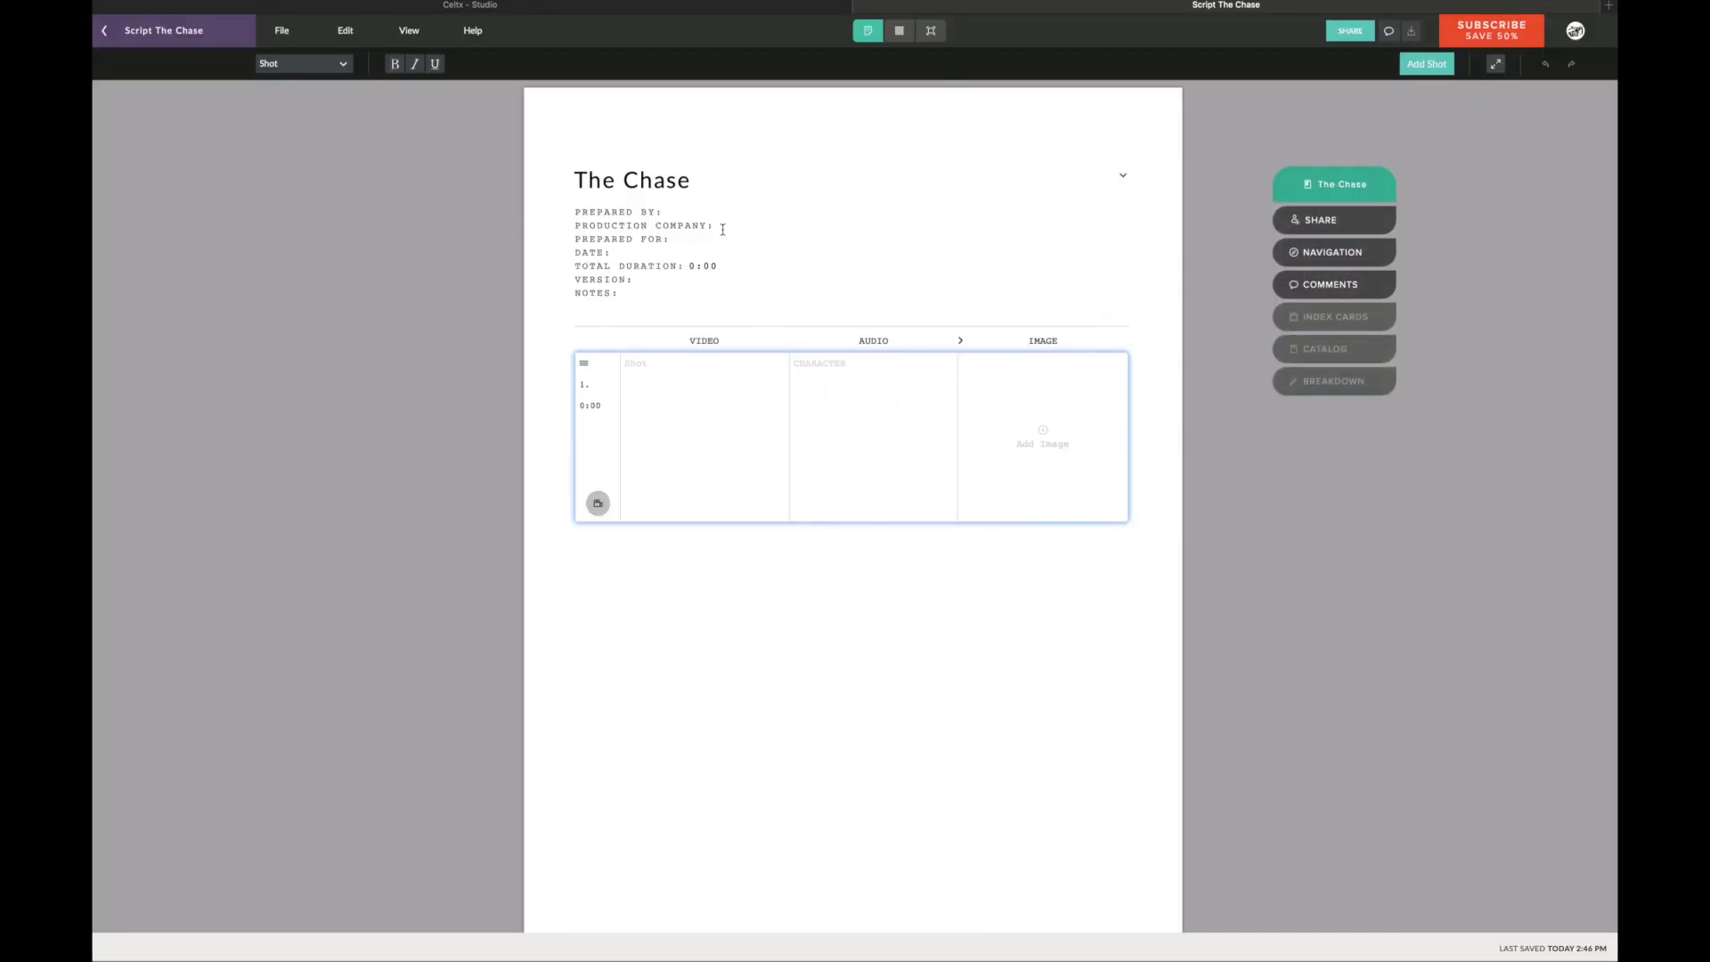
Enter the author's name on the PREPARED BY line and the date 08-20-20
left_click(665, 210)
type("Mr. Guard")
type("ado")
type("08")
type("-20-")
type("2020")
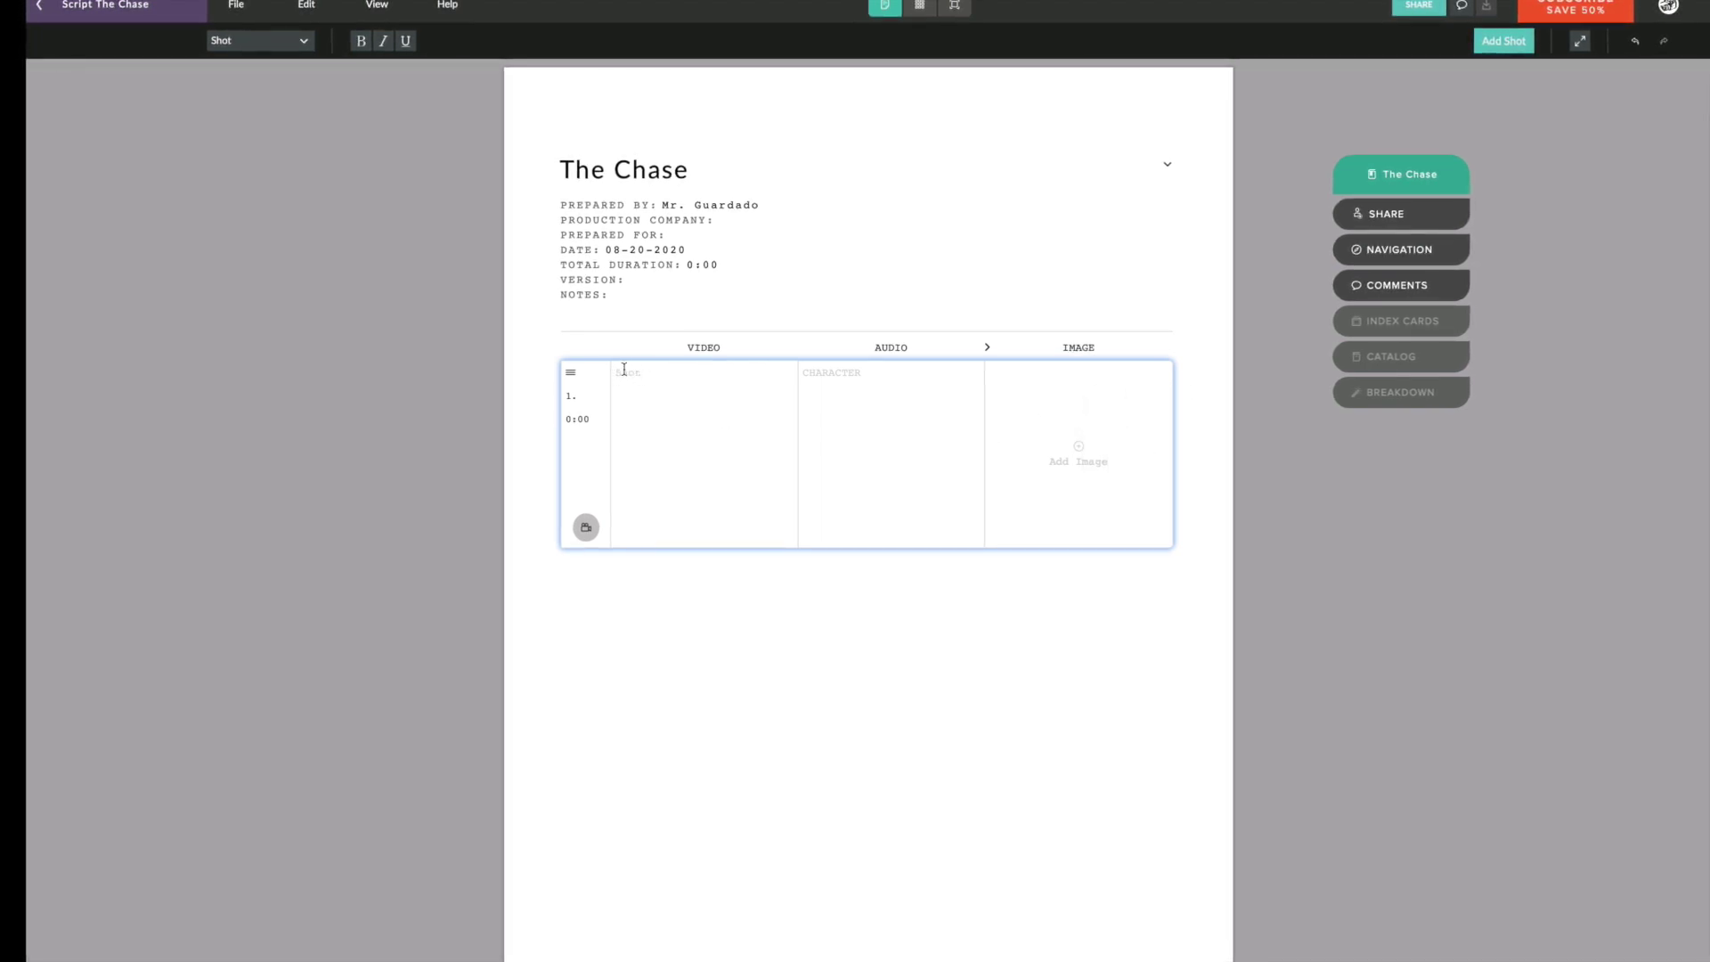
Write 'TITLE CARD: THE CHASE' in shot 1's Video cell
left_click(624, 374)
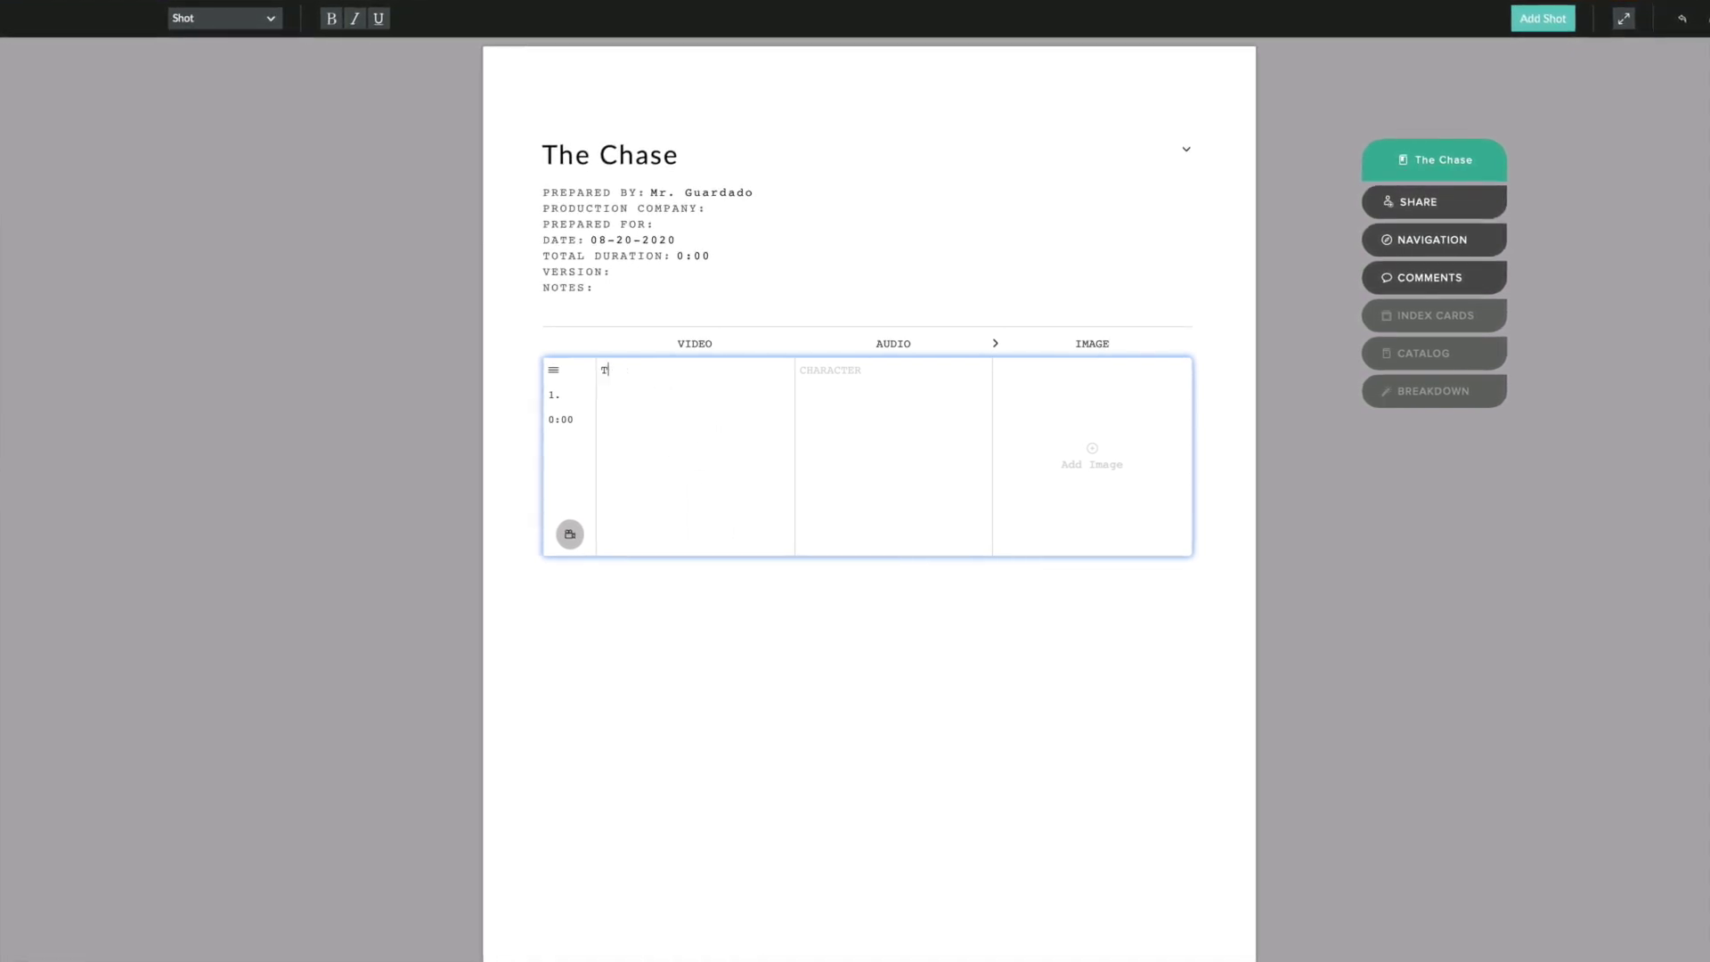
type("ITLE CA")
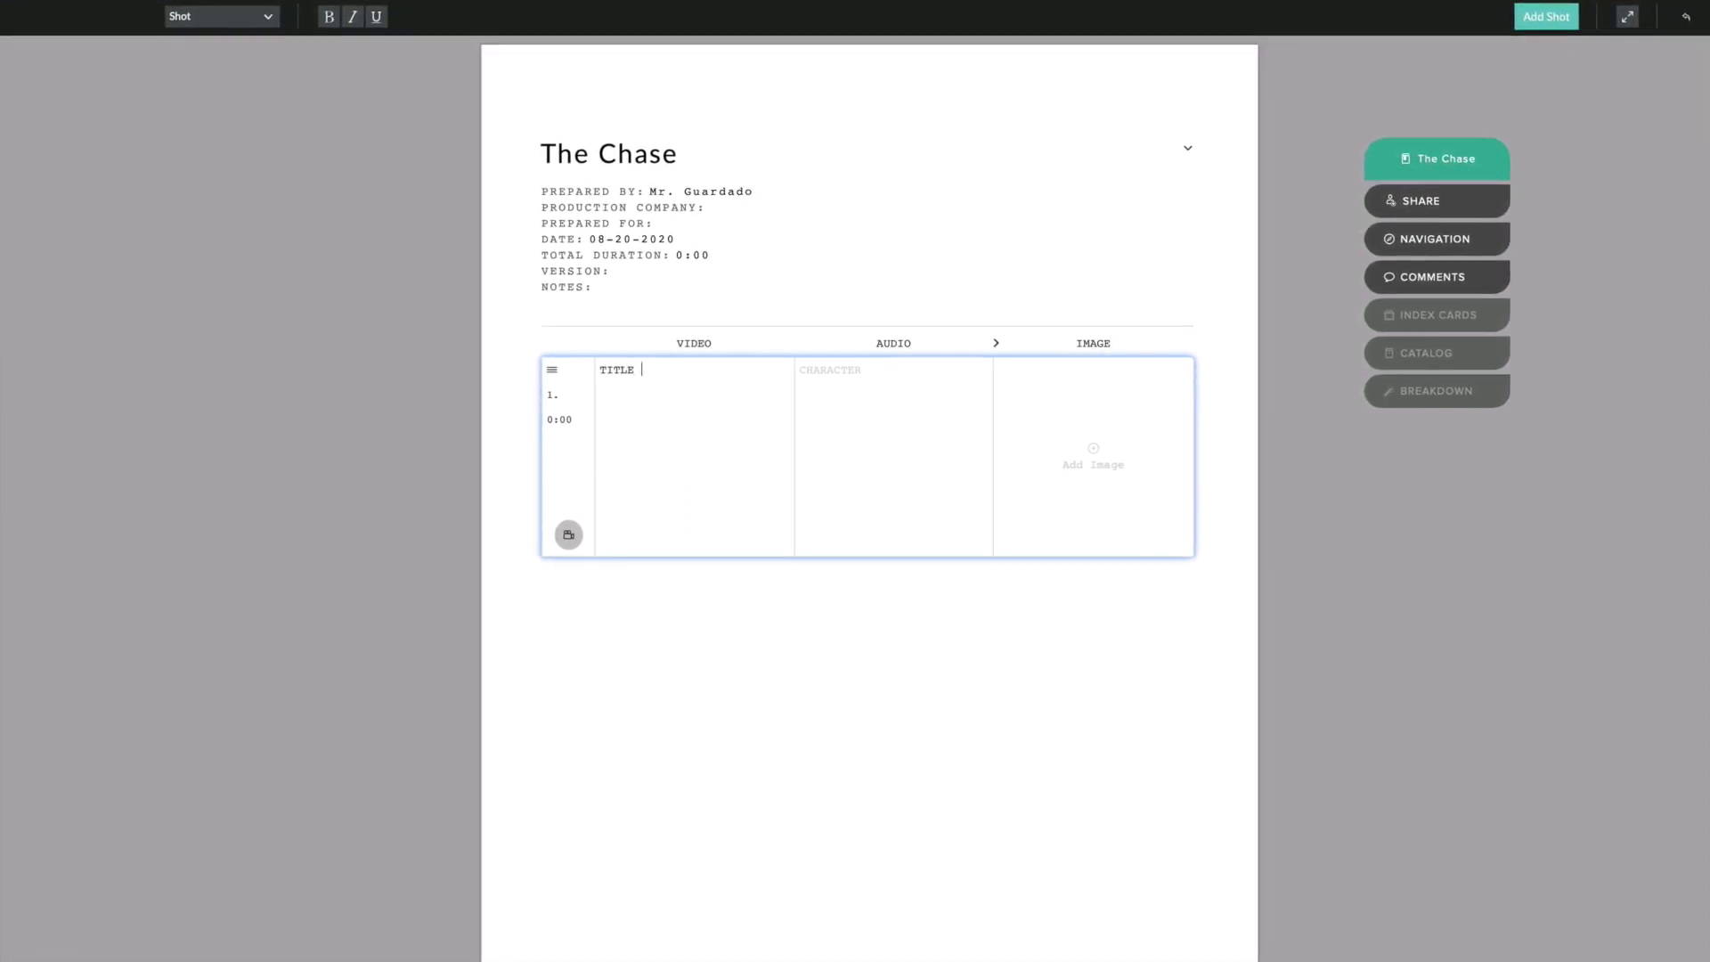
type("RD:")
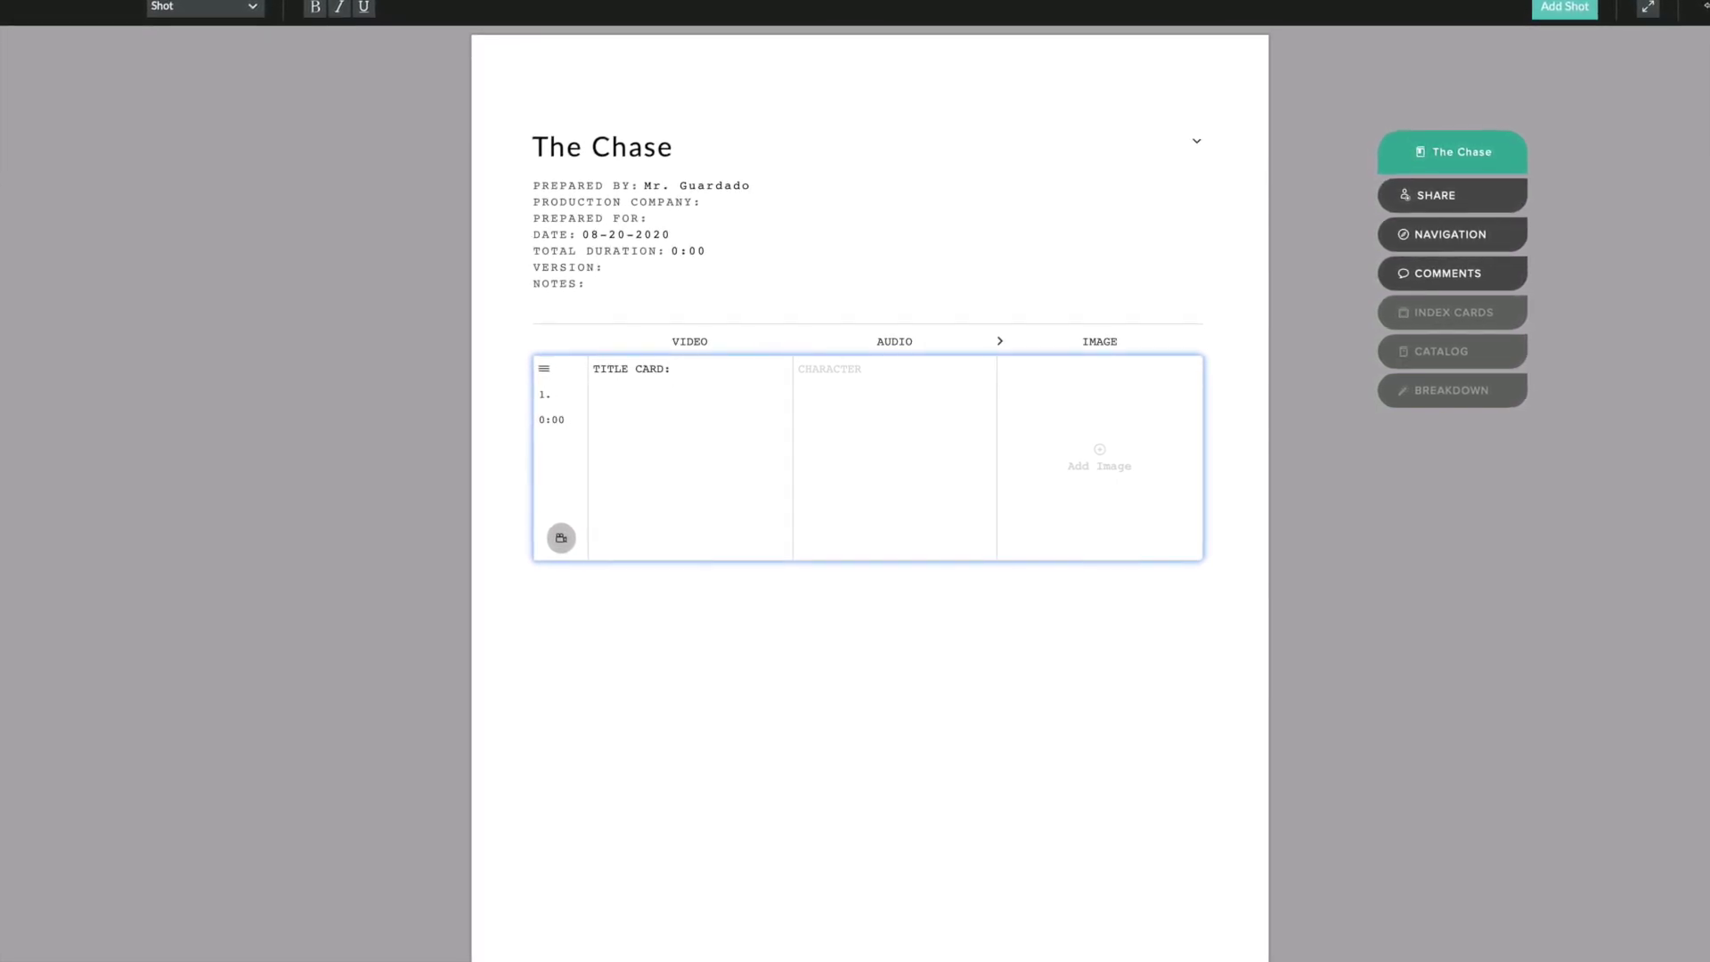
type("THE CHASE")
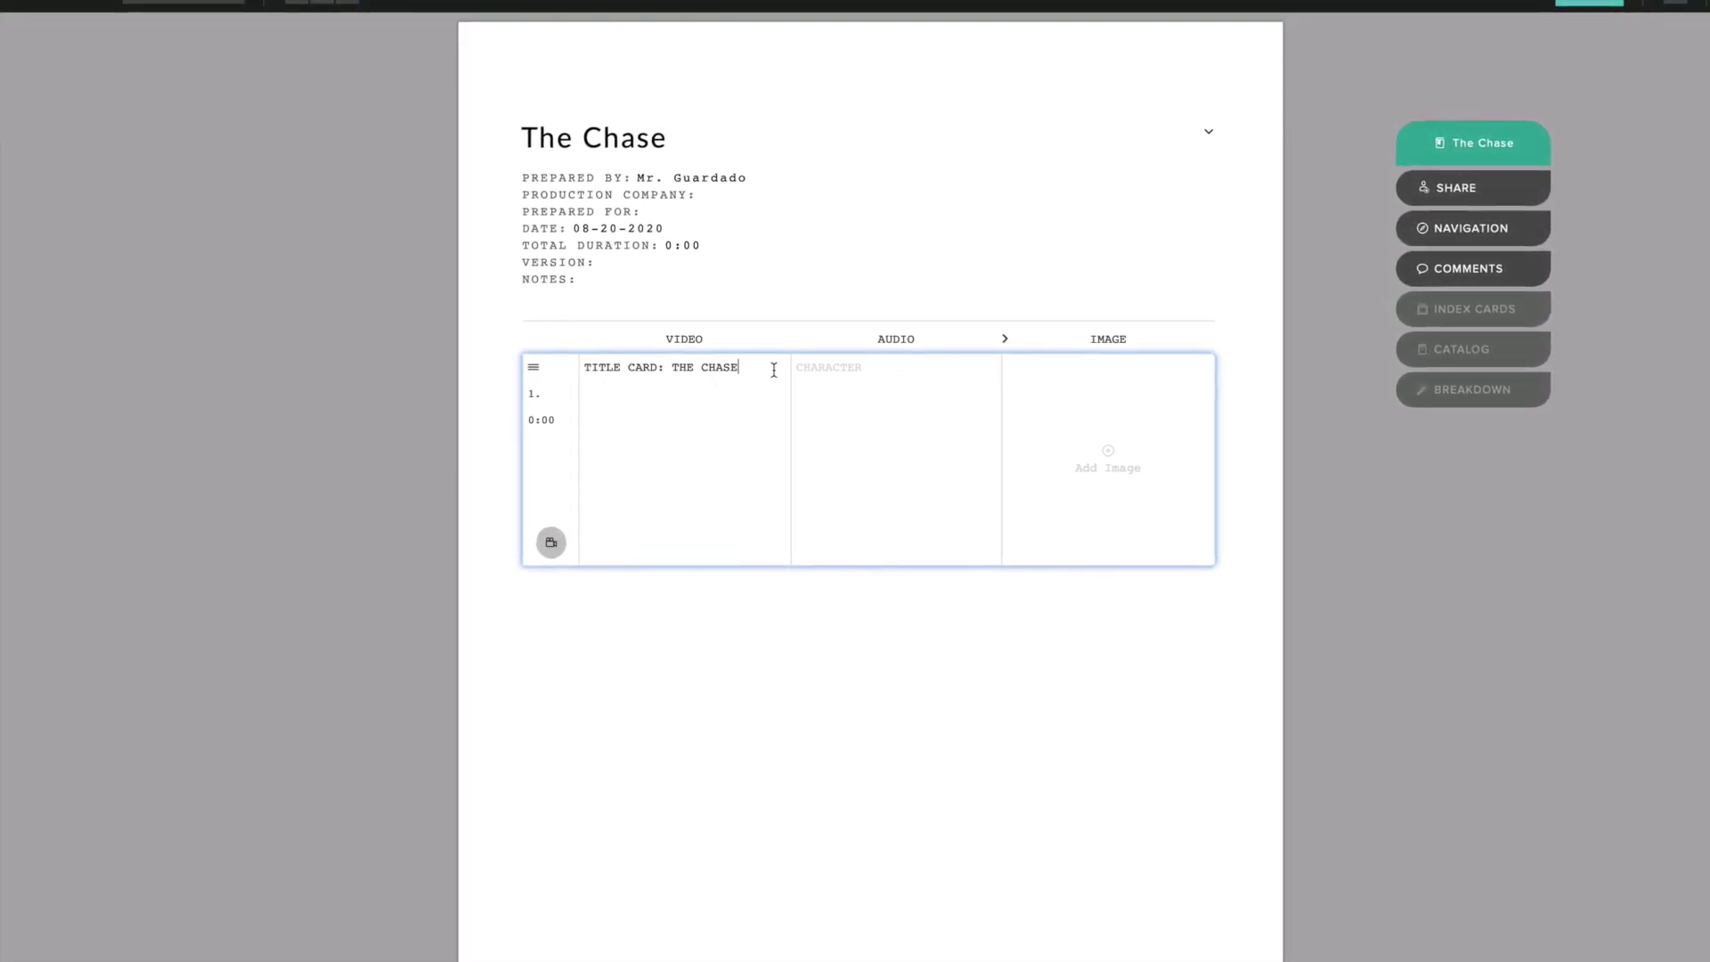
Enter 'Natural Sound.' in shot 1's Audio cell and start a new line below it
left_click(832, 368)
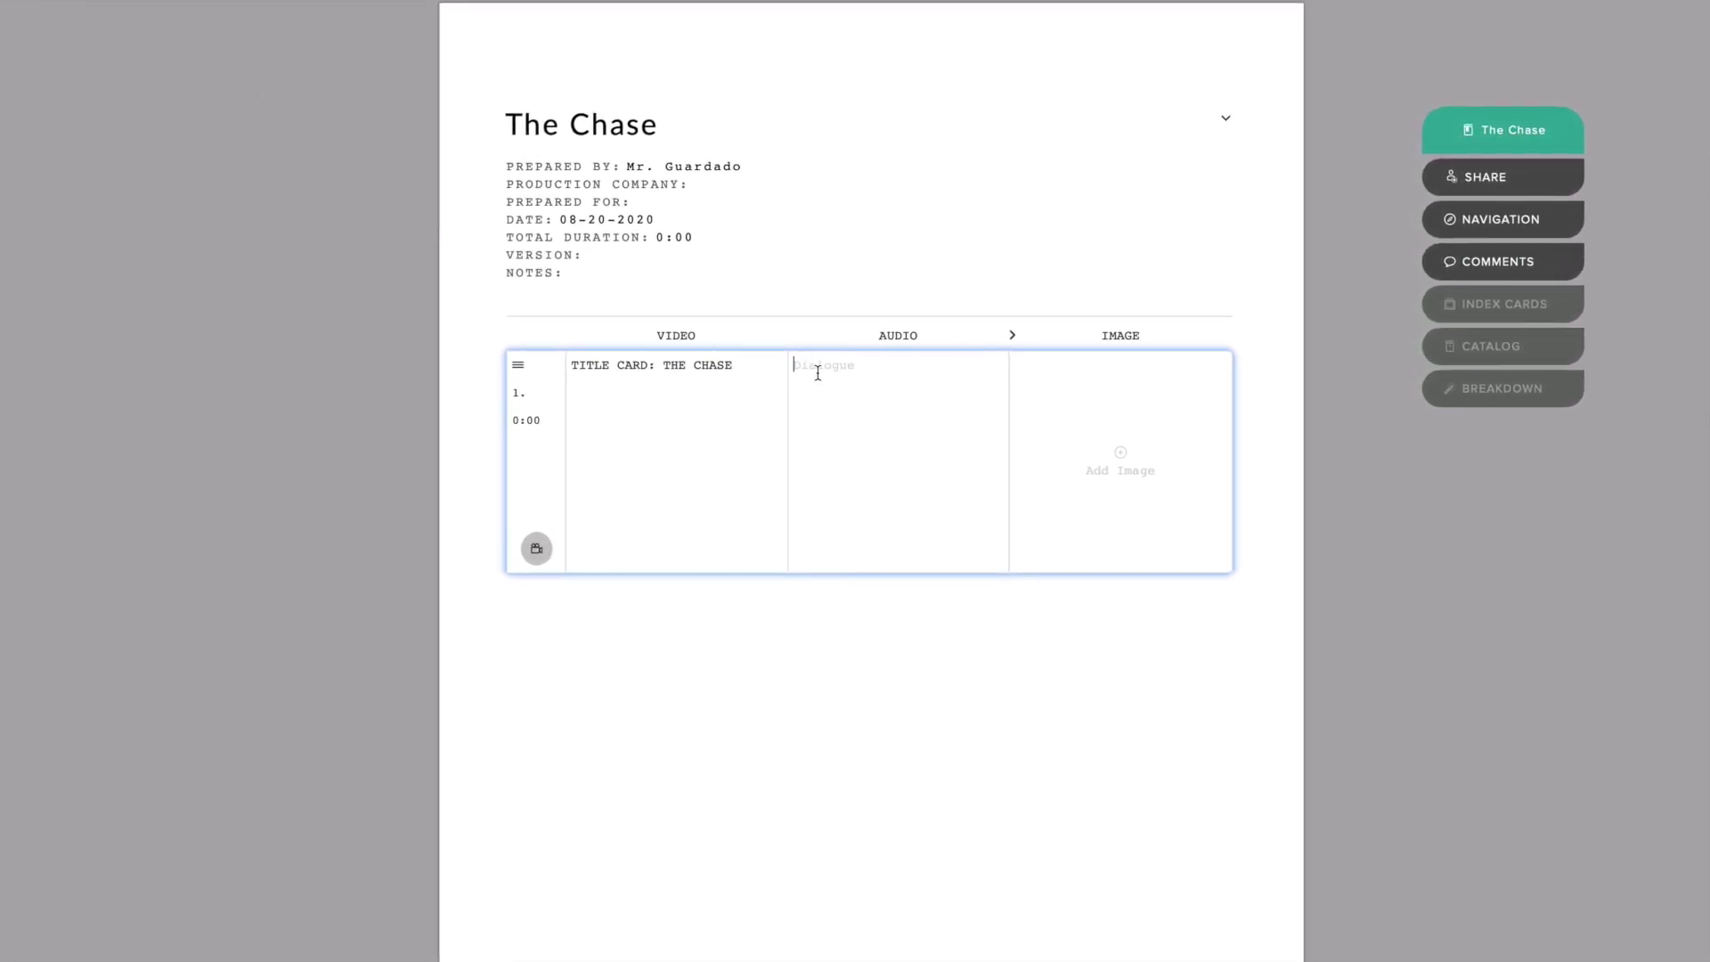
type("N")
type("E")
key("BackSpace")
type("atural Sound")
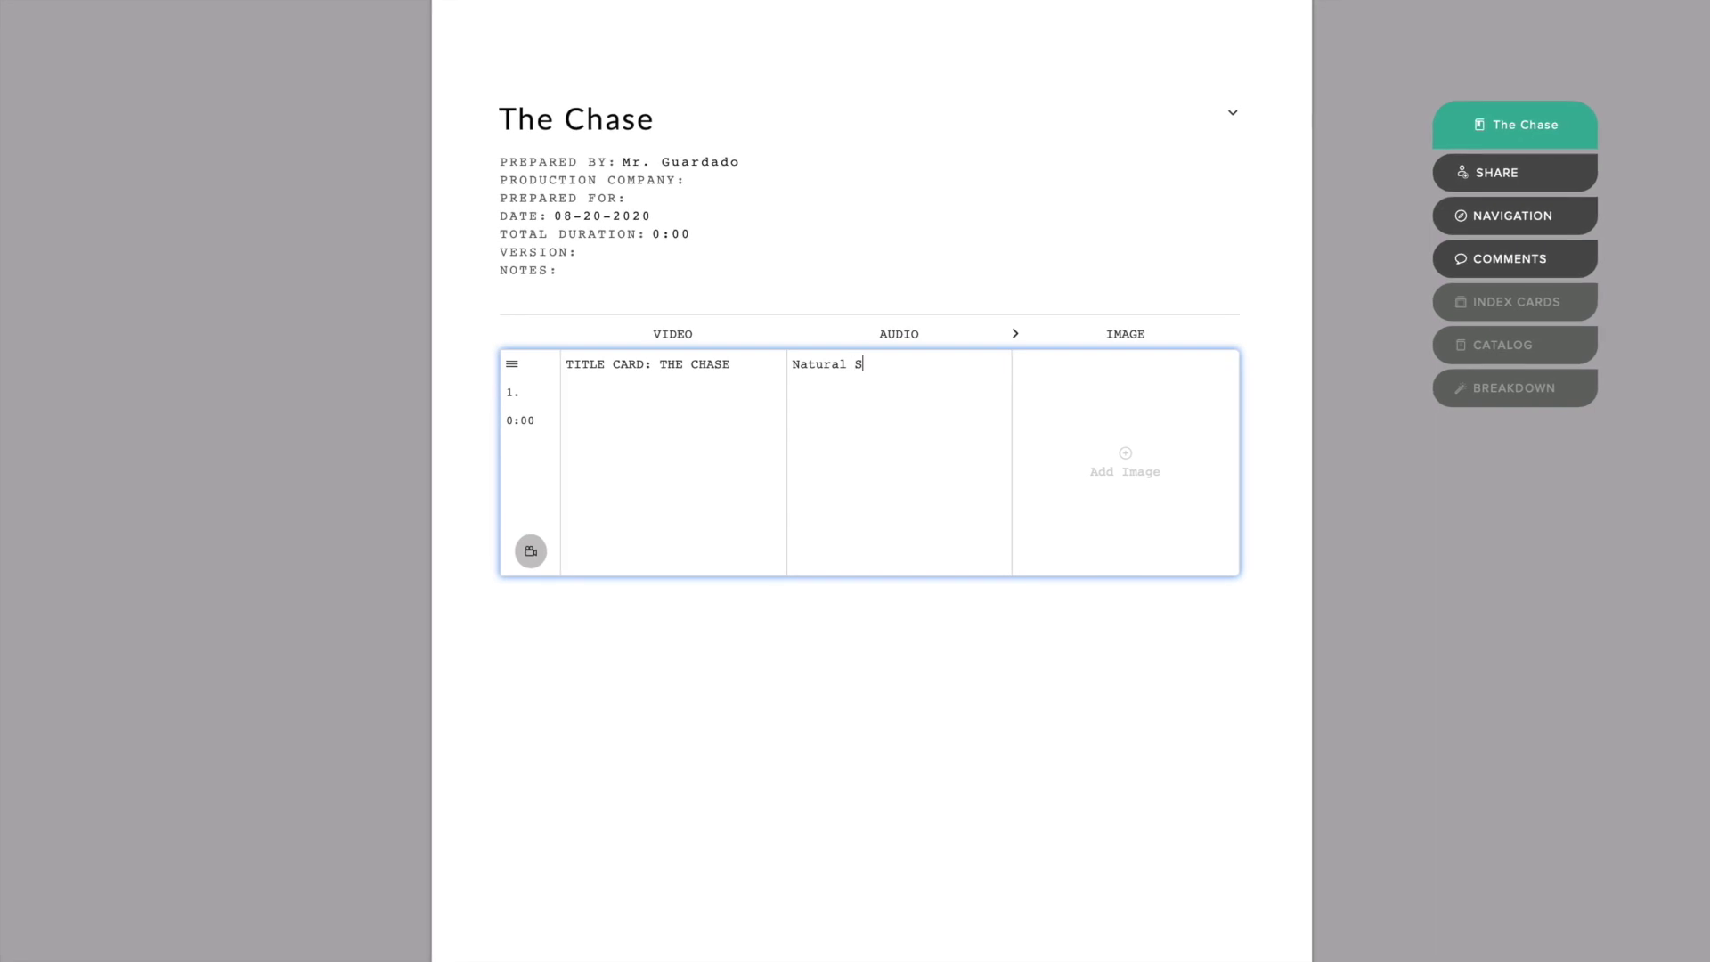
type(".")
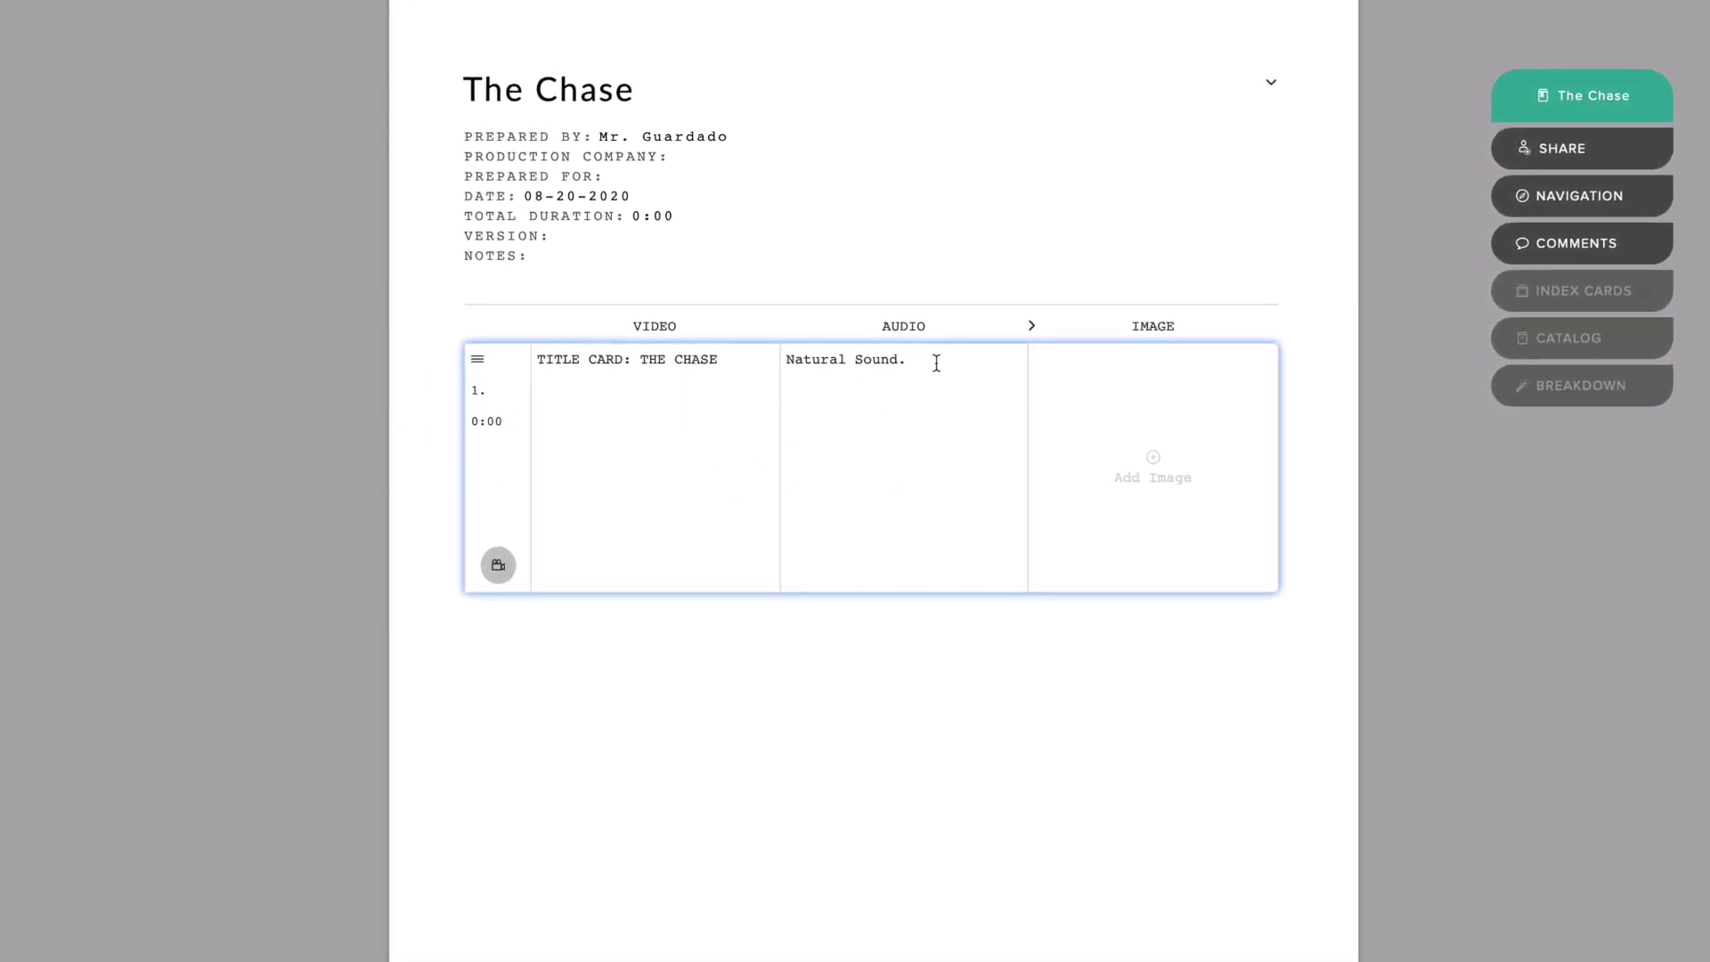
key("Return")
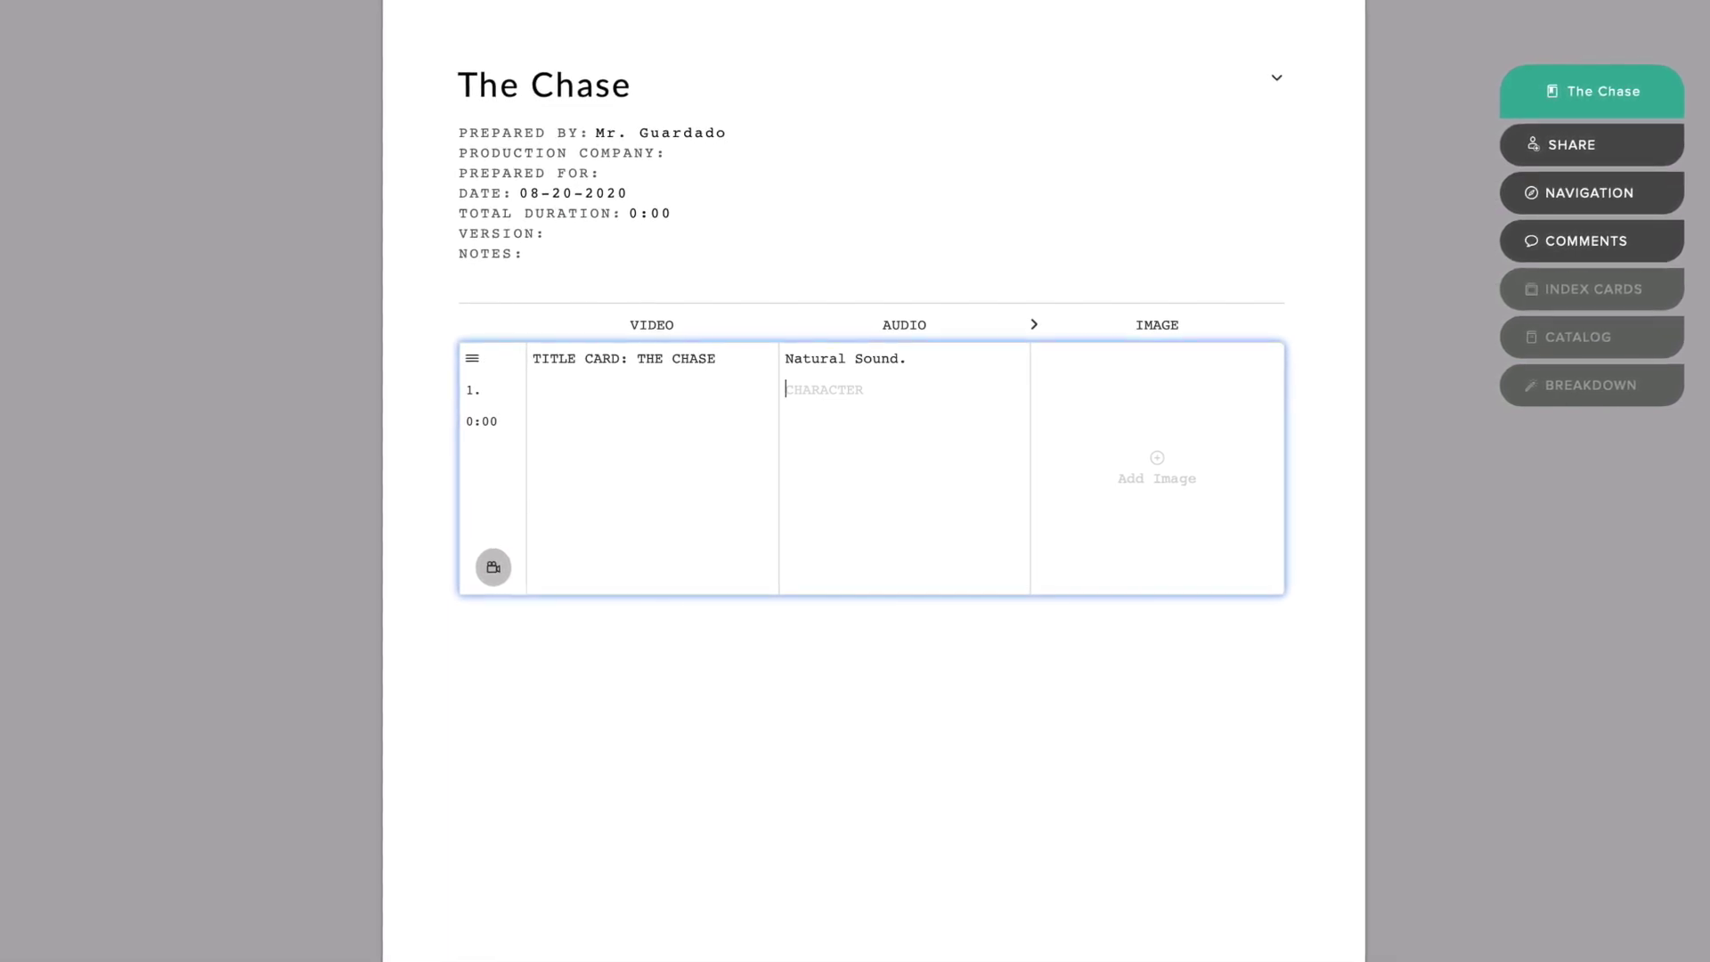
Add shot 2 with an EST description of a city park path, bike riders, picnickers and a jogging runner
key("Return")
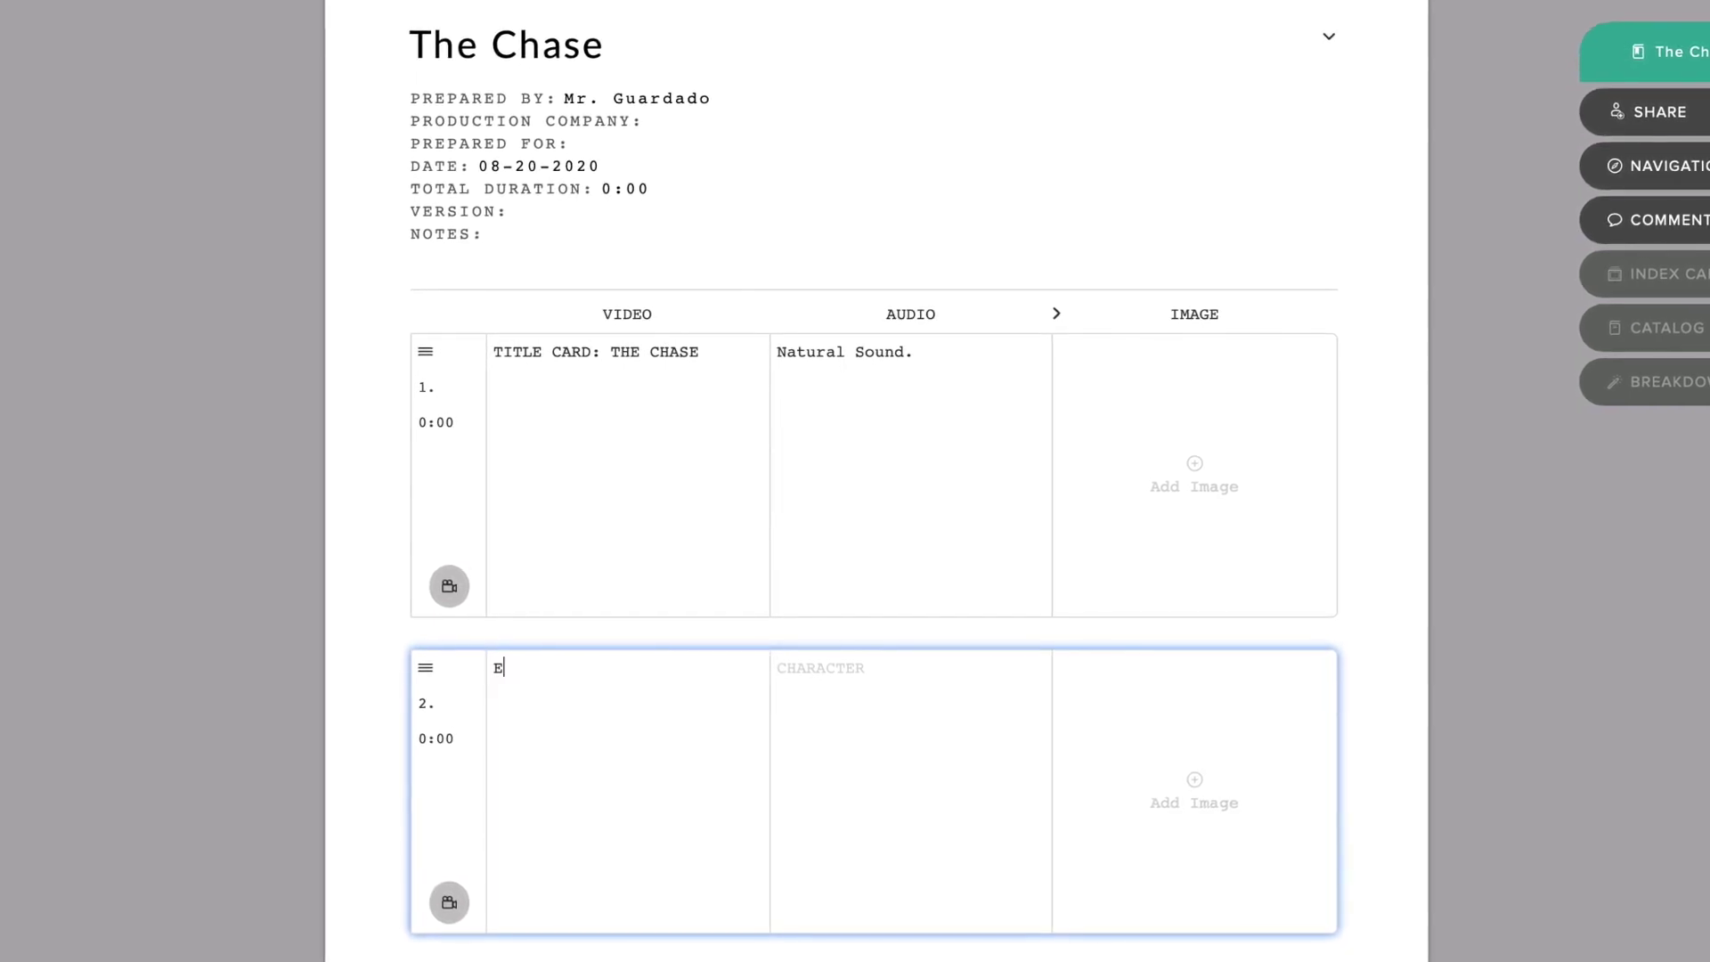
type("ST:")
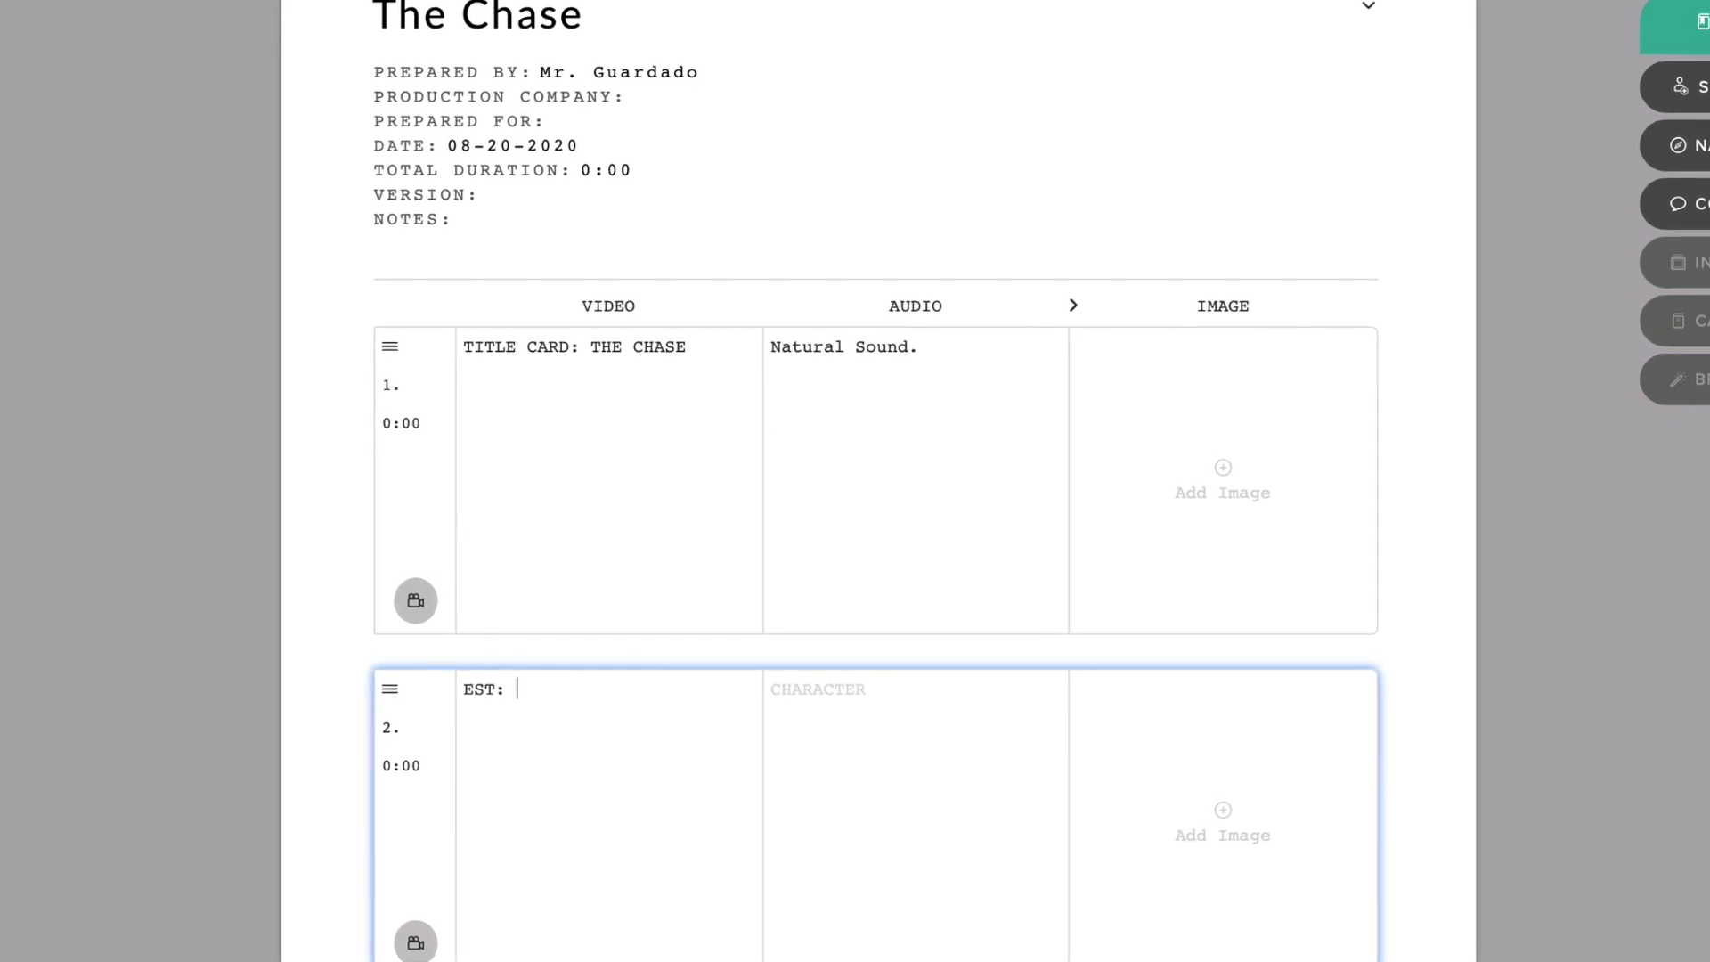
type("WE SEE ")
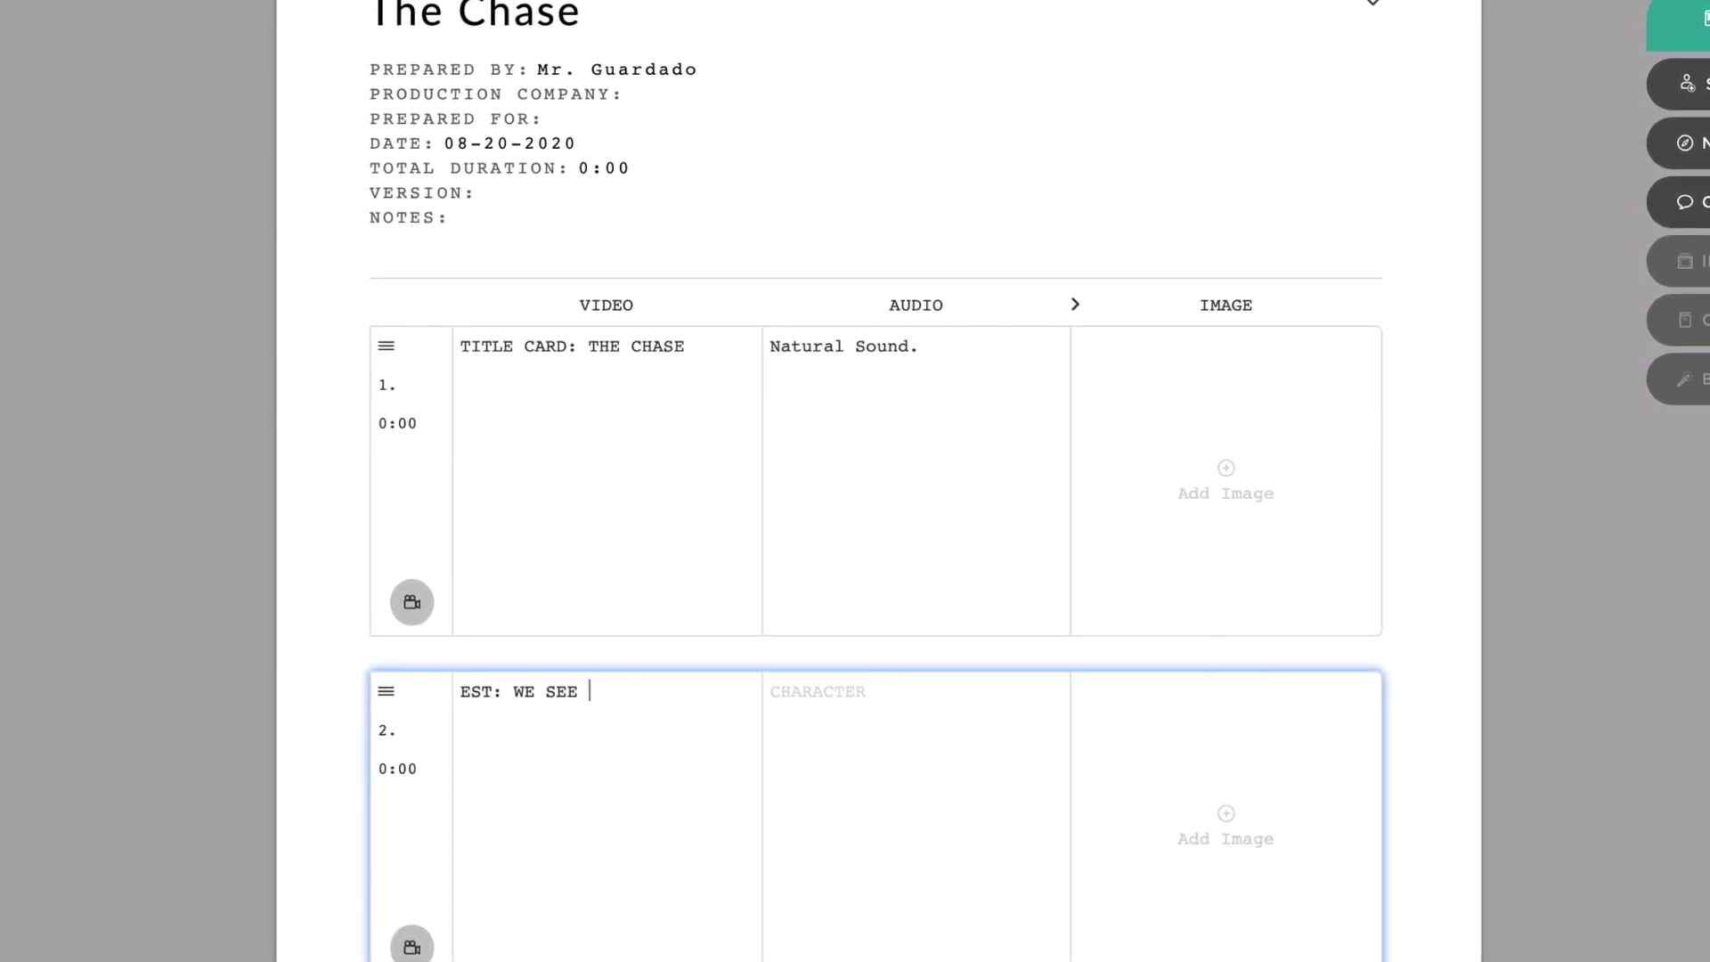
type("A PATH IN A C")
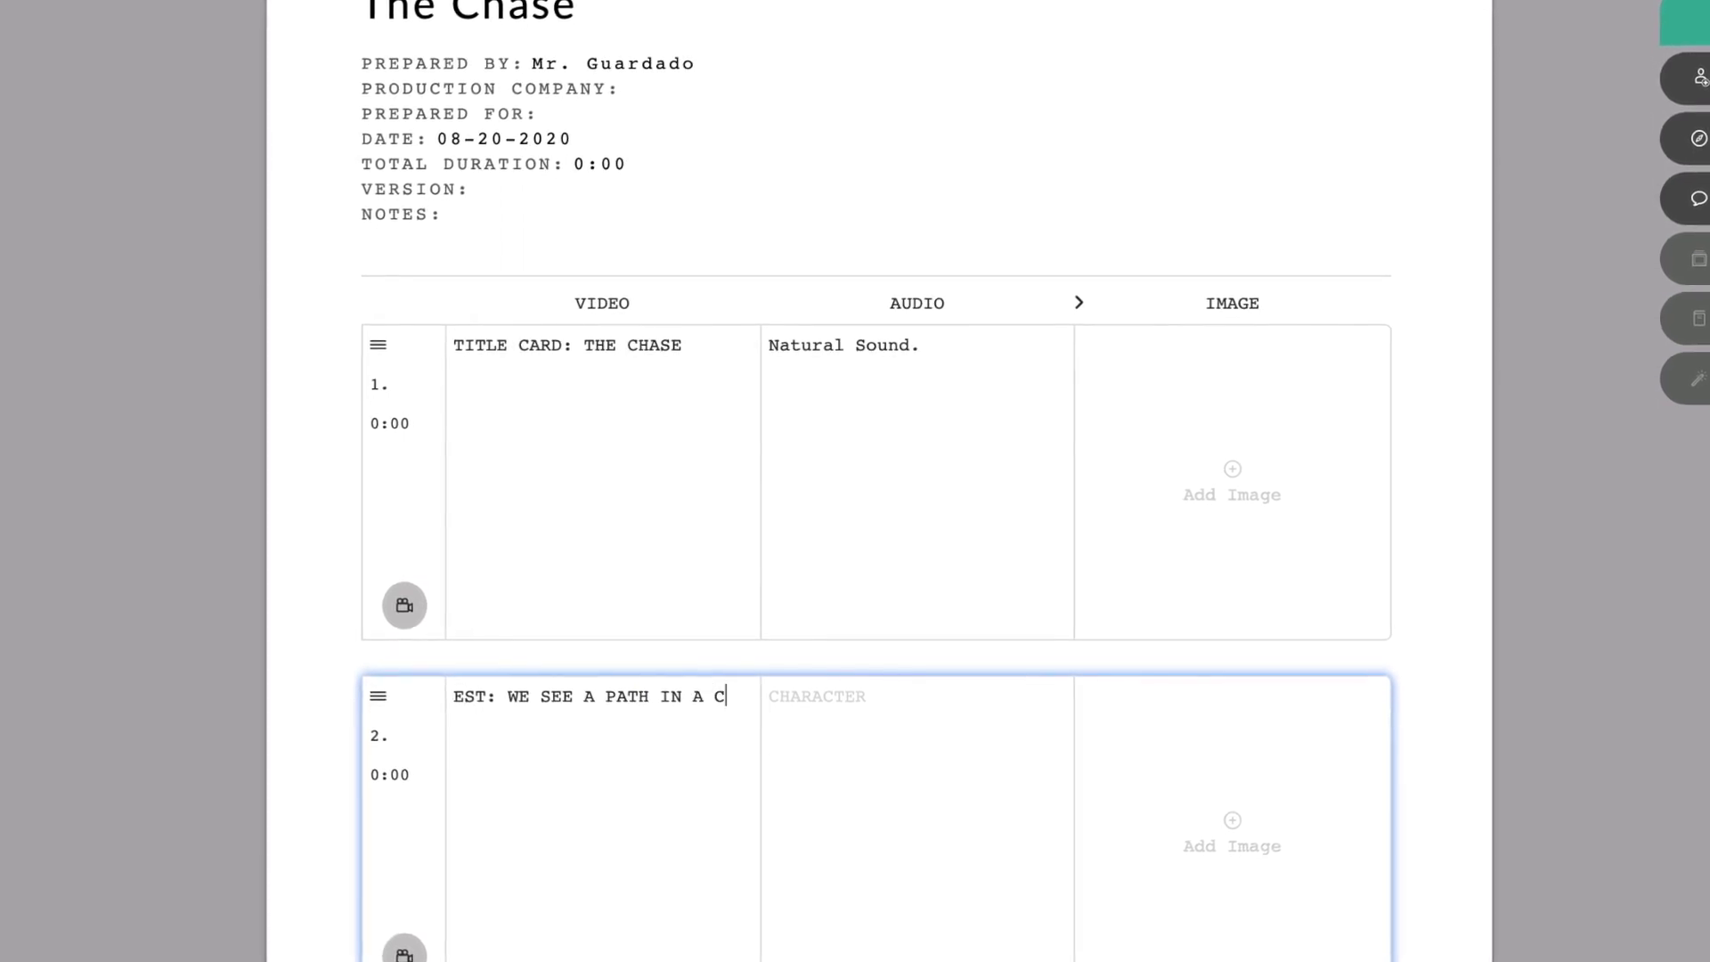
type("ITY PARK AND")
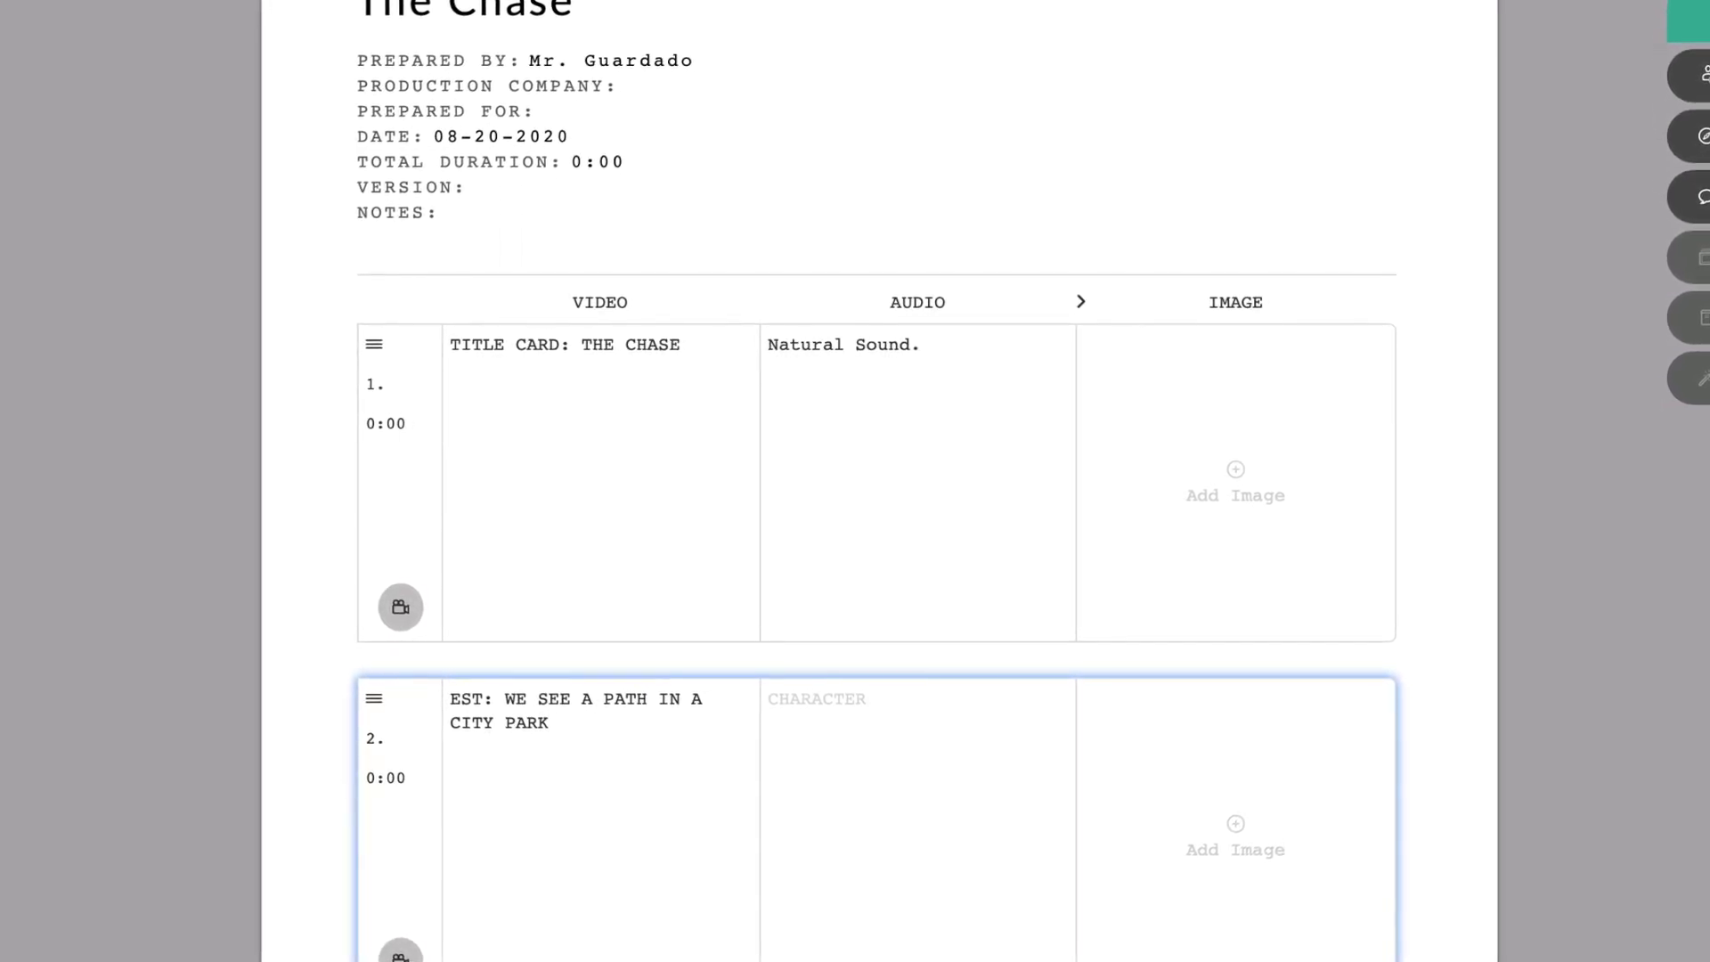
type(" PEOPLE ")
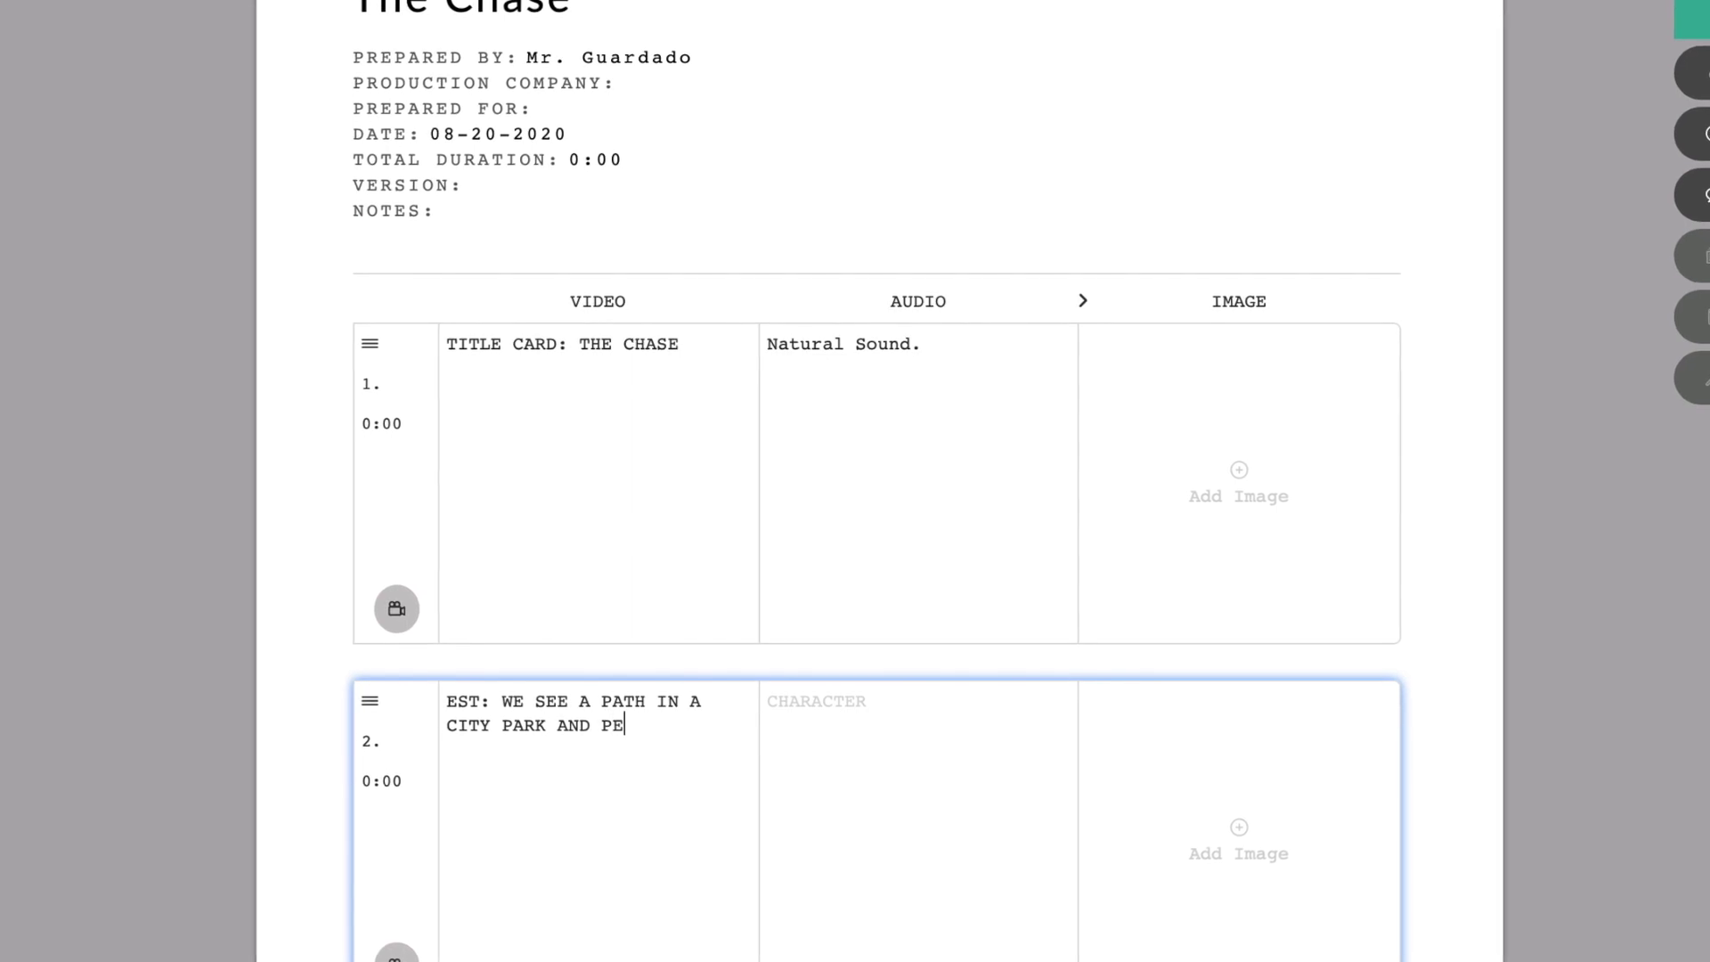
type("WA")
key("BackSpace")
key("BackSpace")
type("RIDING BIKES ")
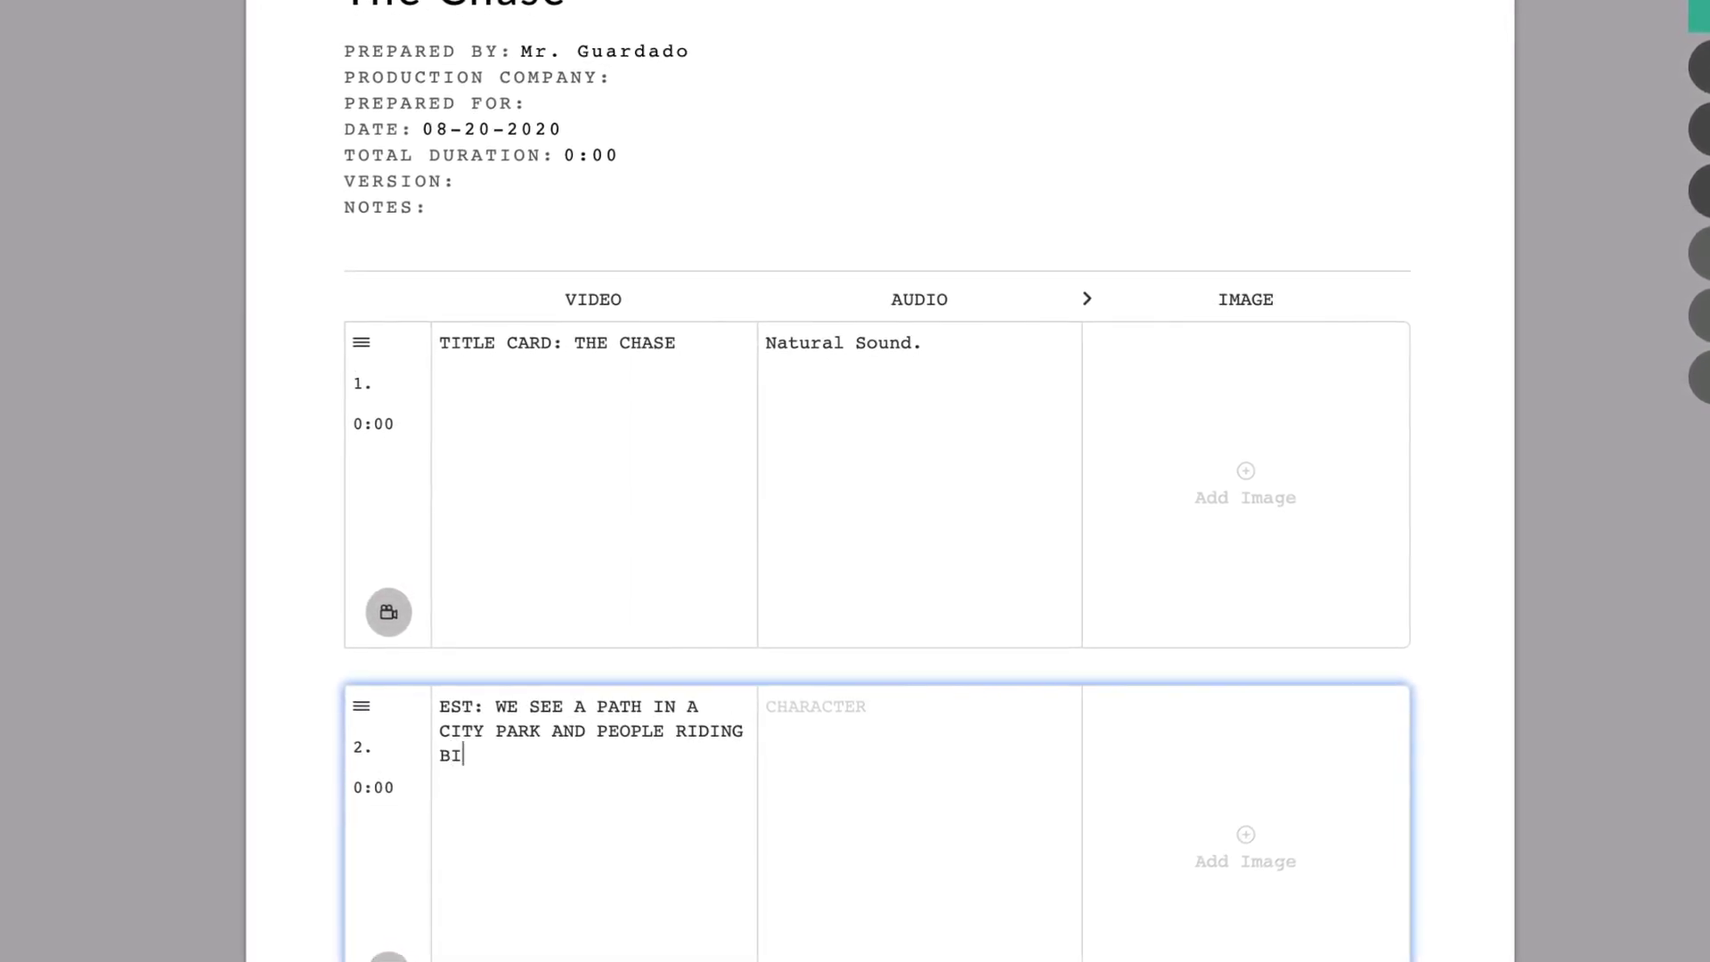
type("AND PIC")
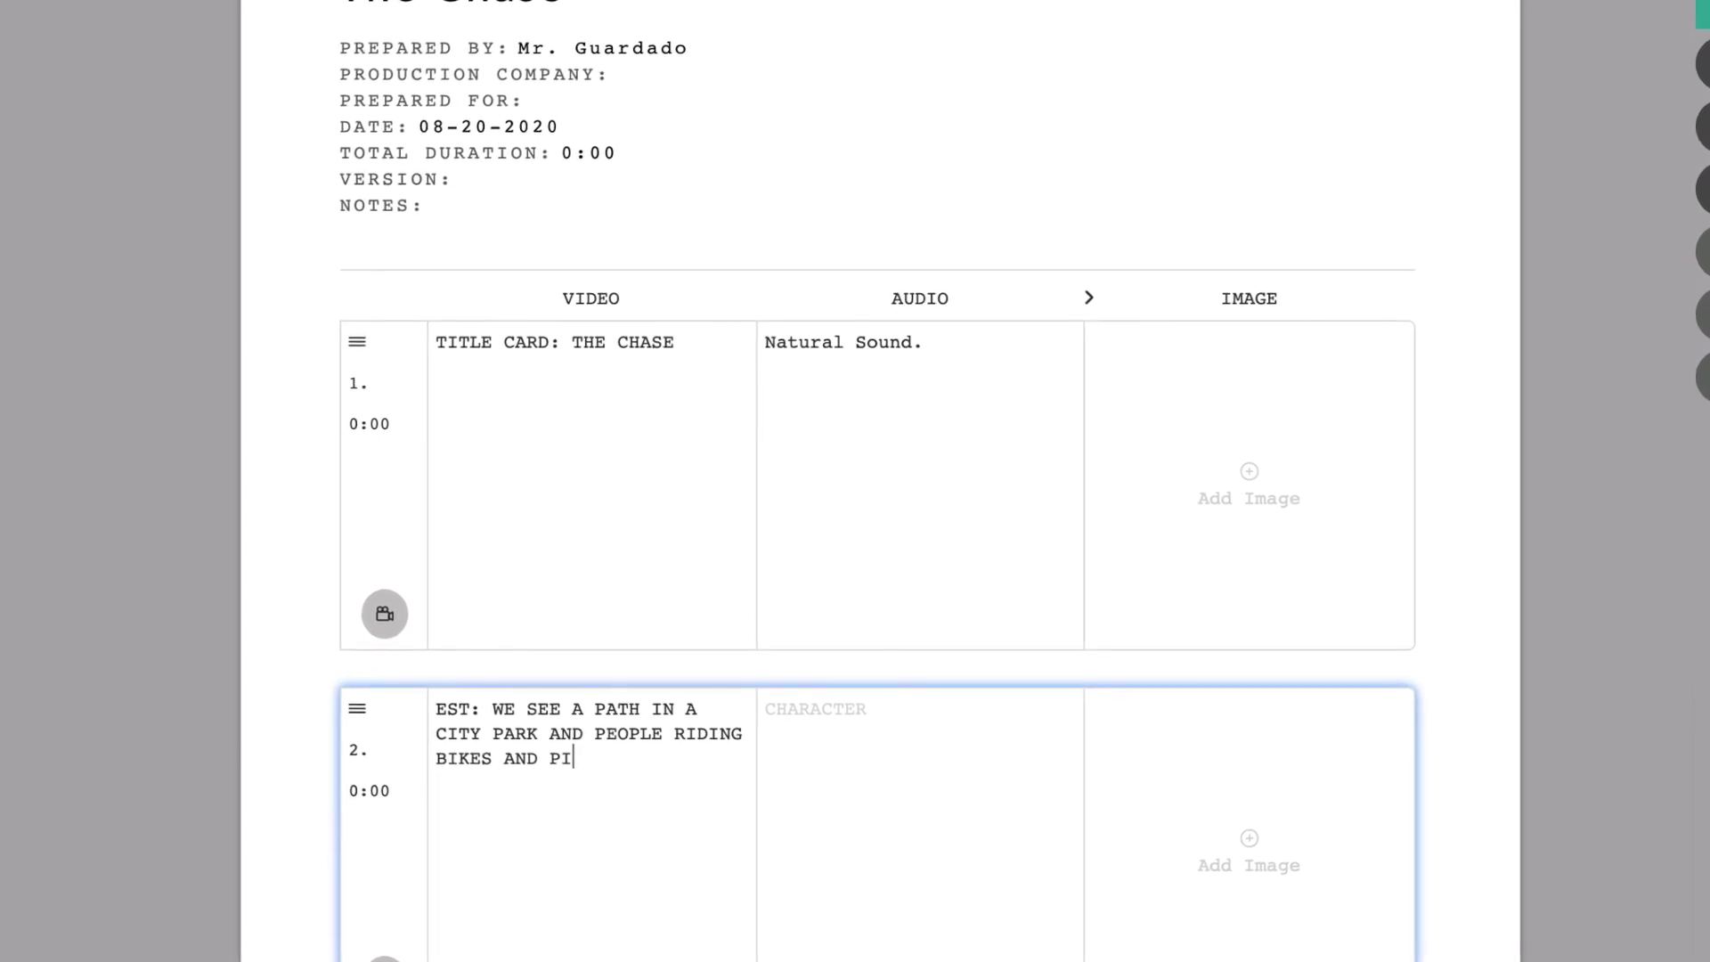
type("-NICING")
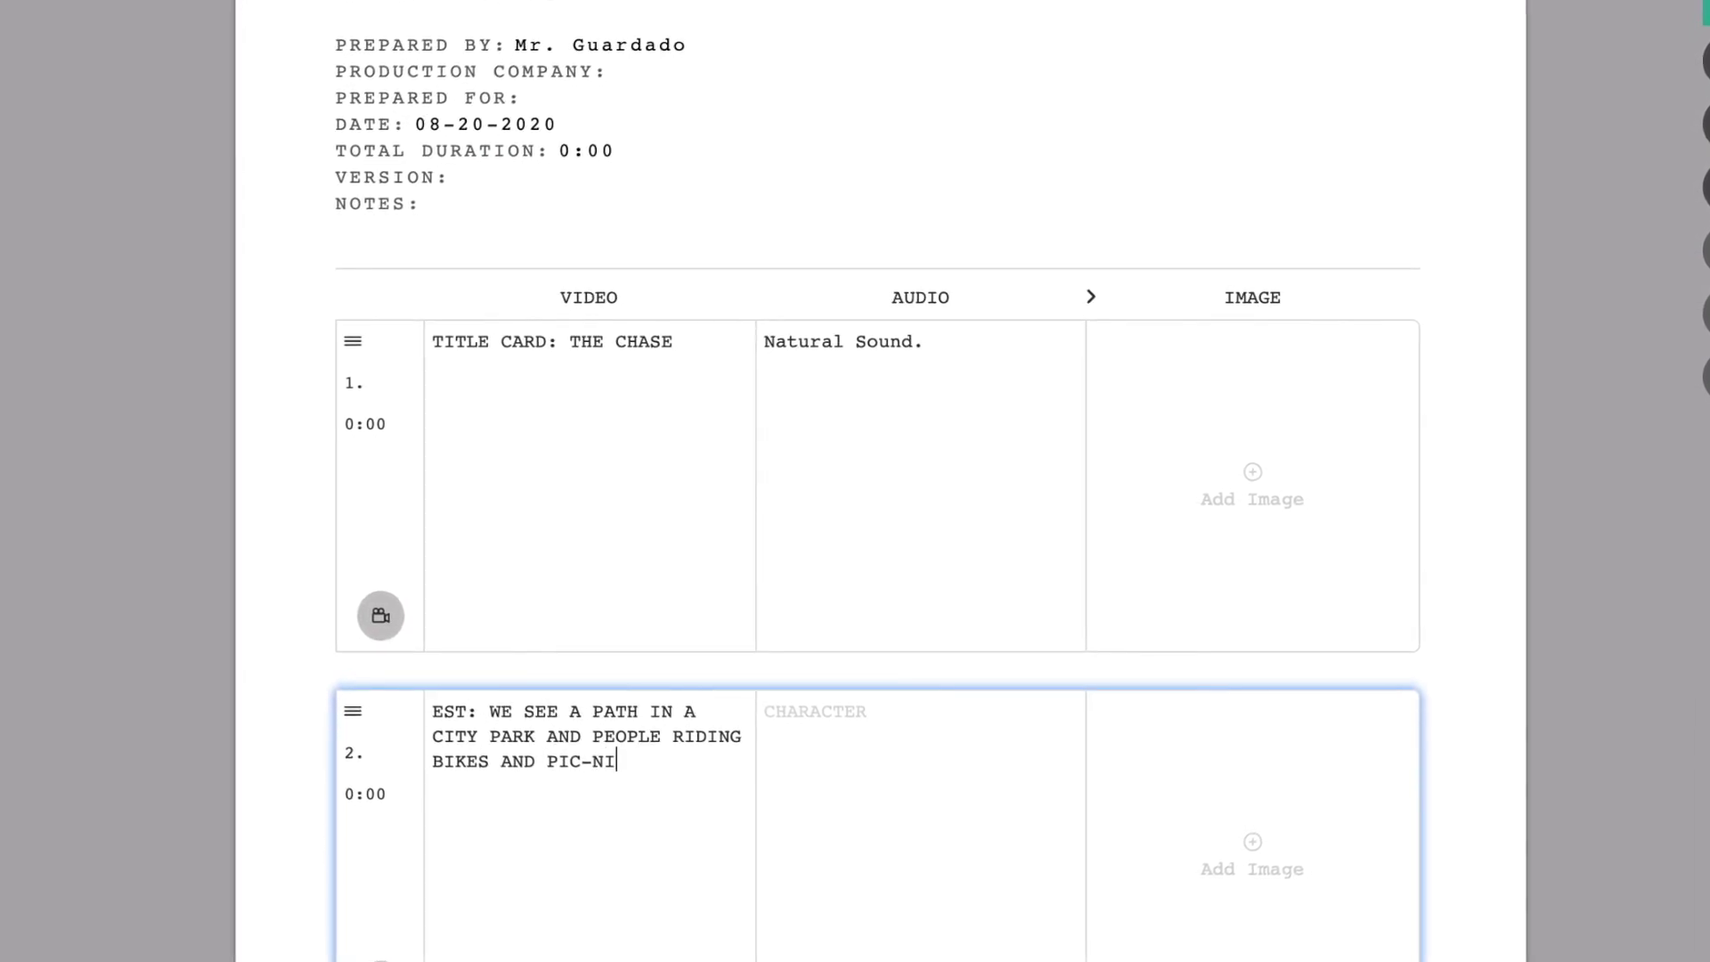
type(".")
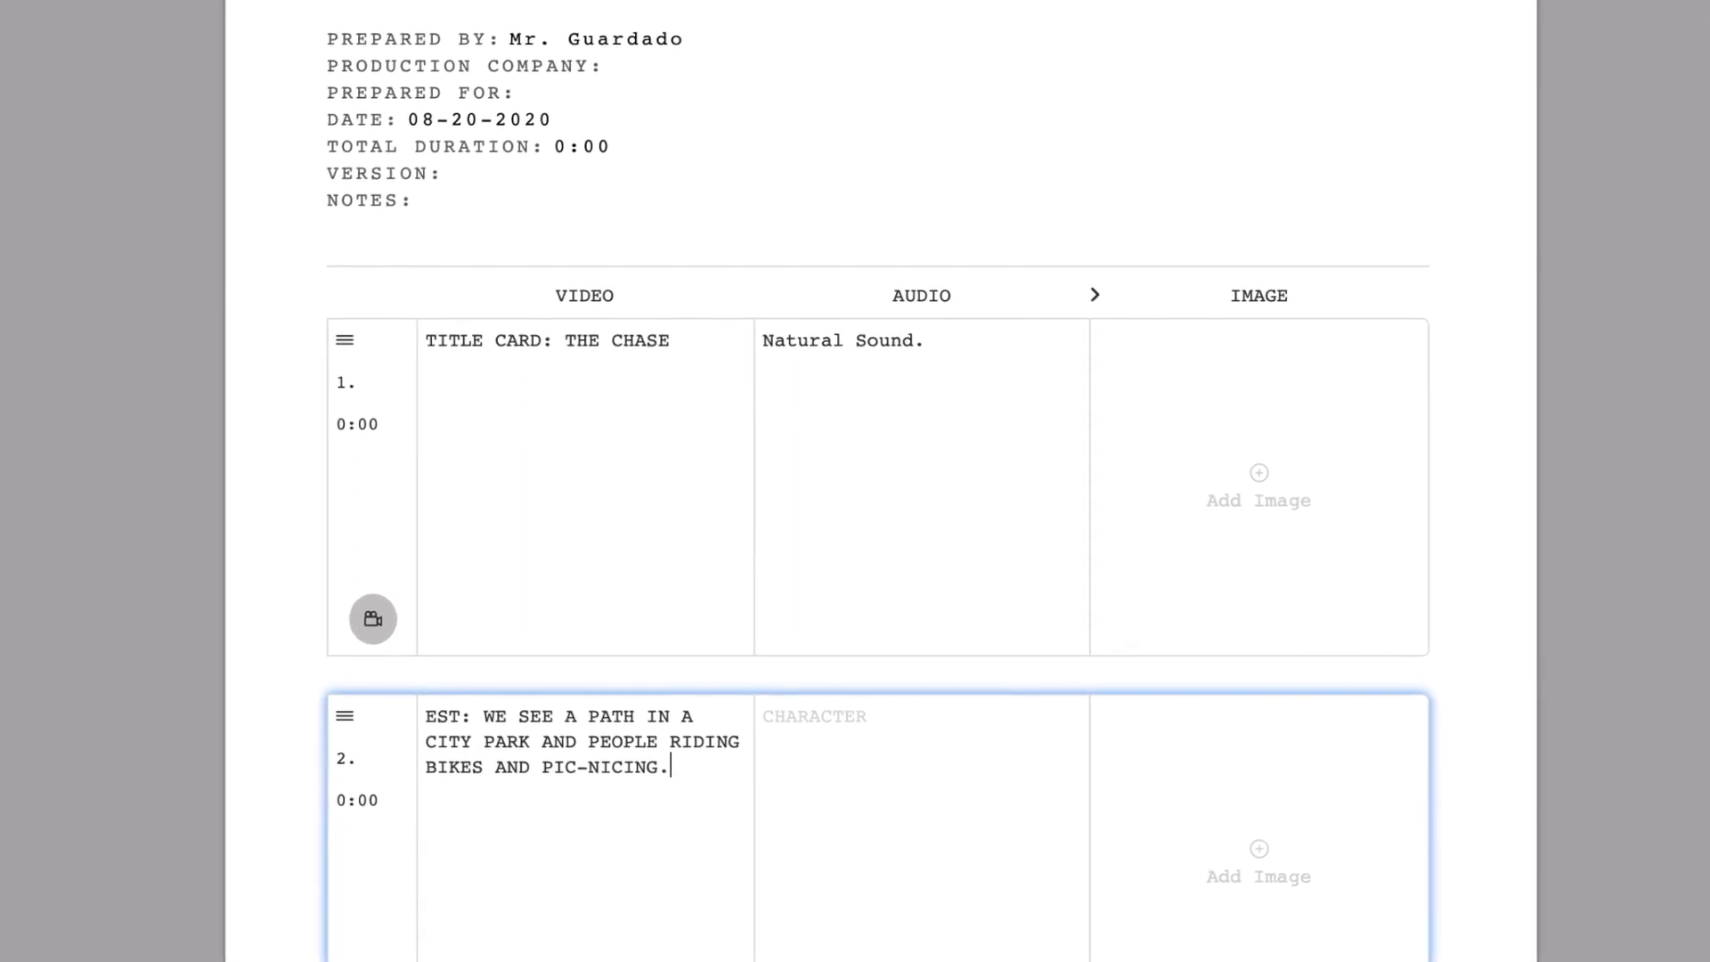
type(" WE SE")
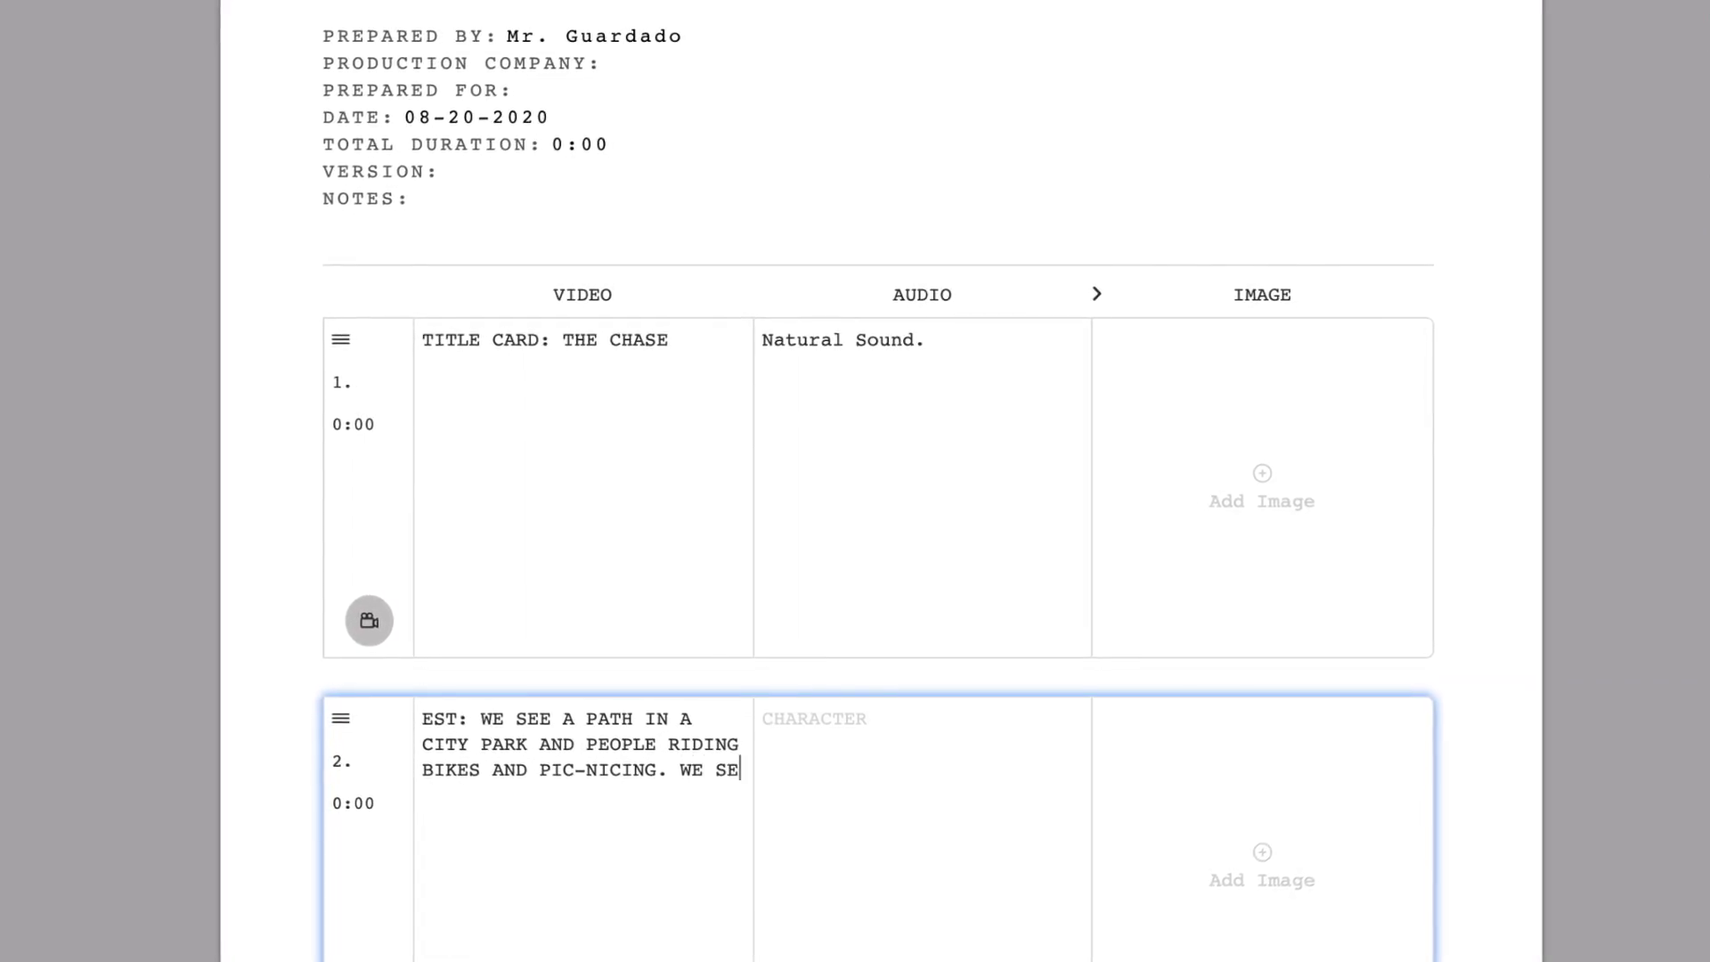
type("E A RUNNER")
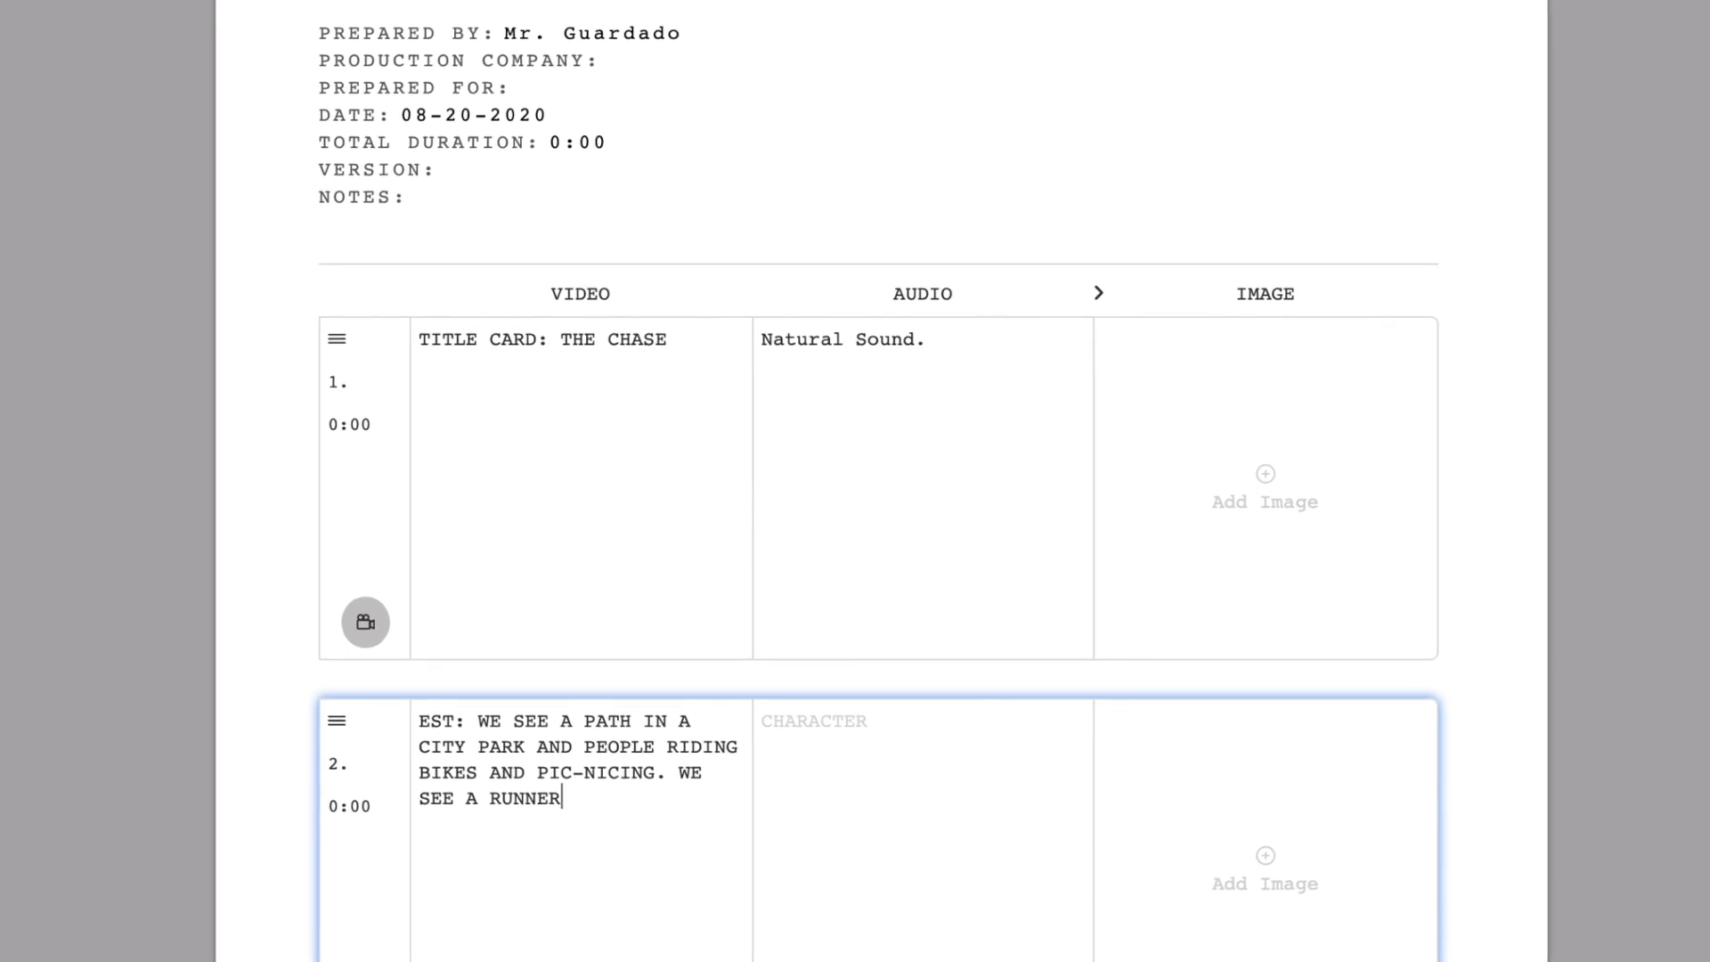
type(" JOGGING")
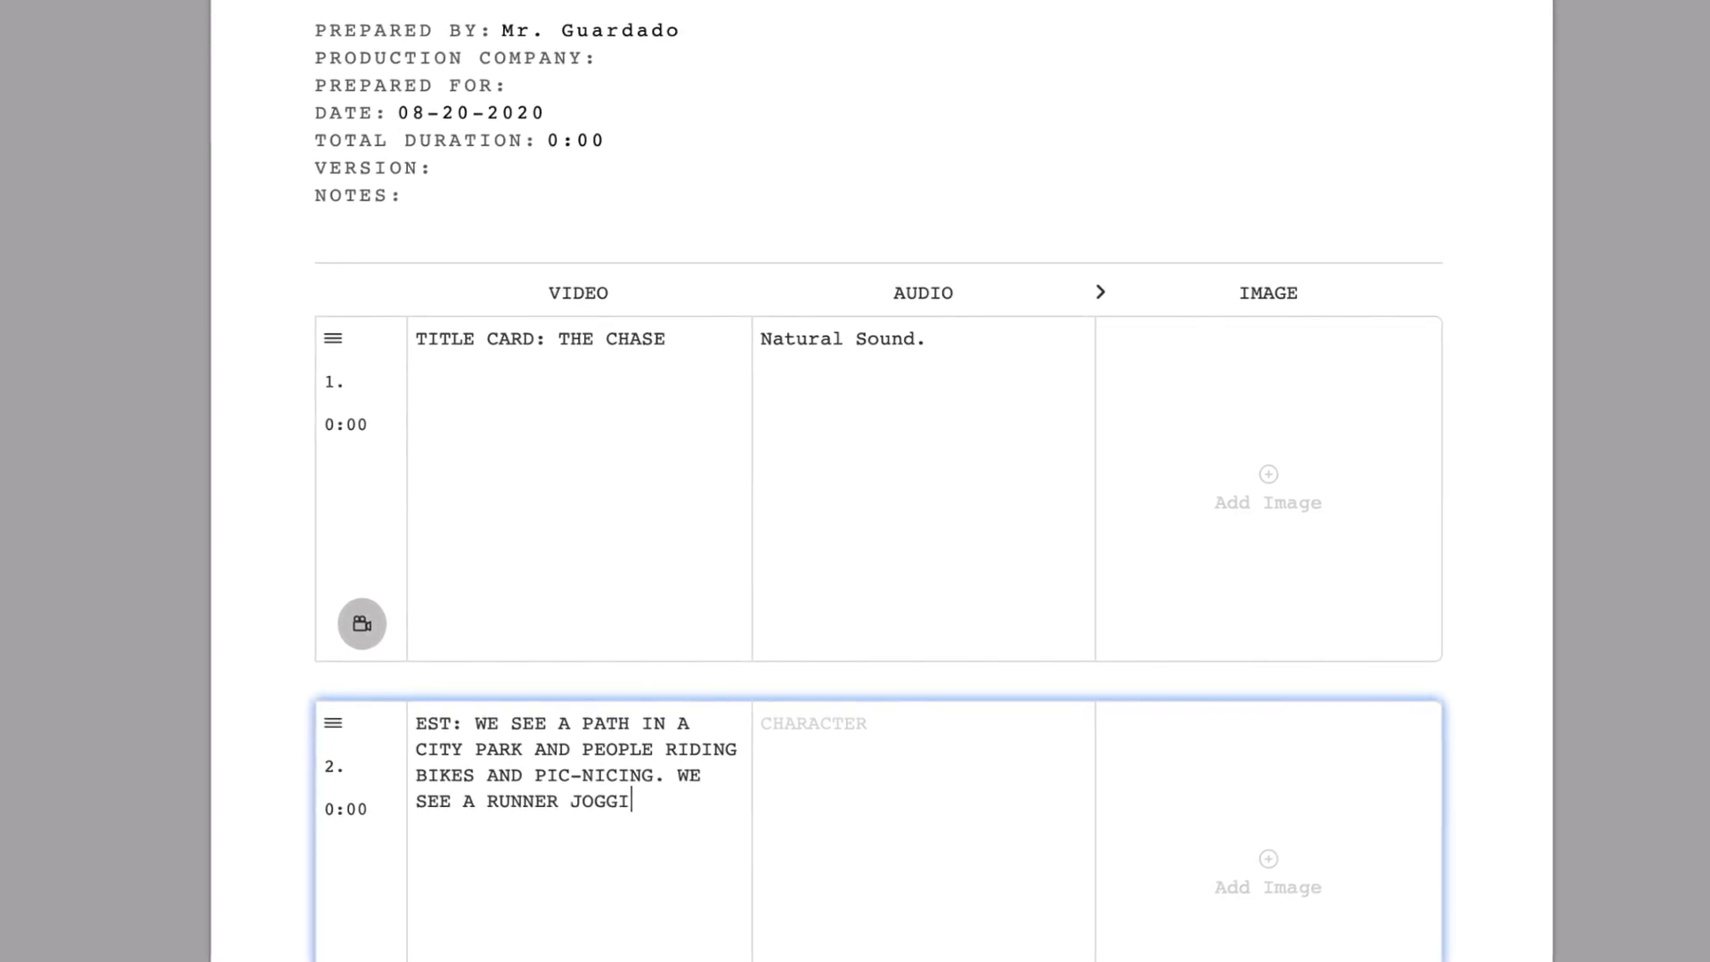
type(" IN THE PATHWAY")
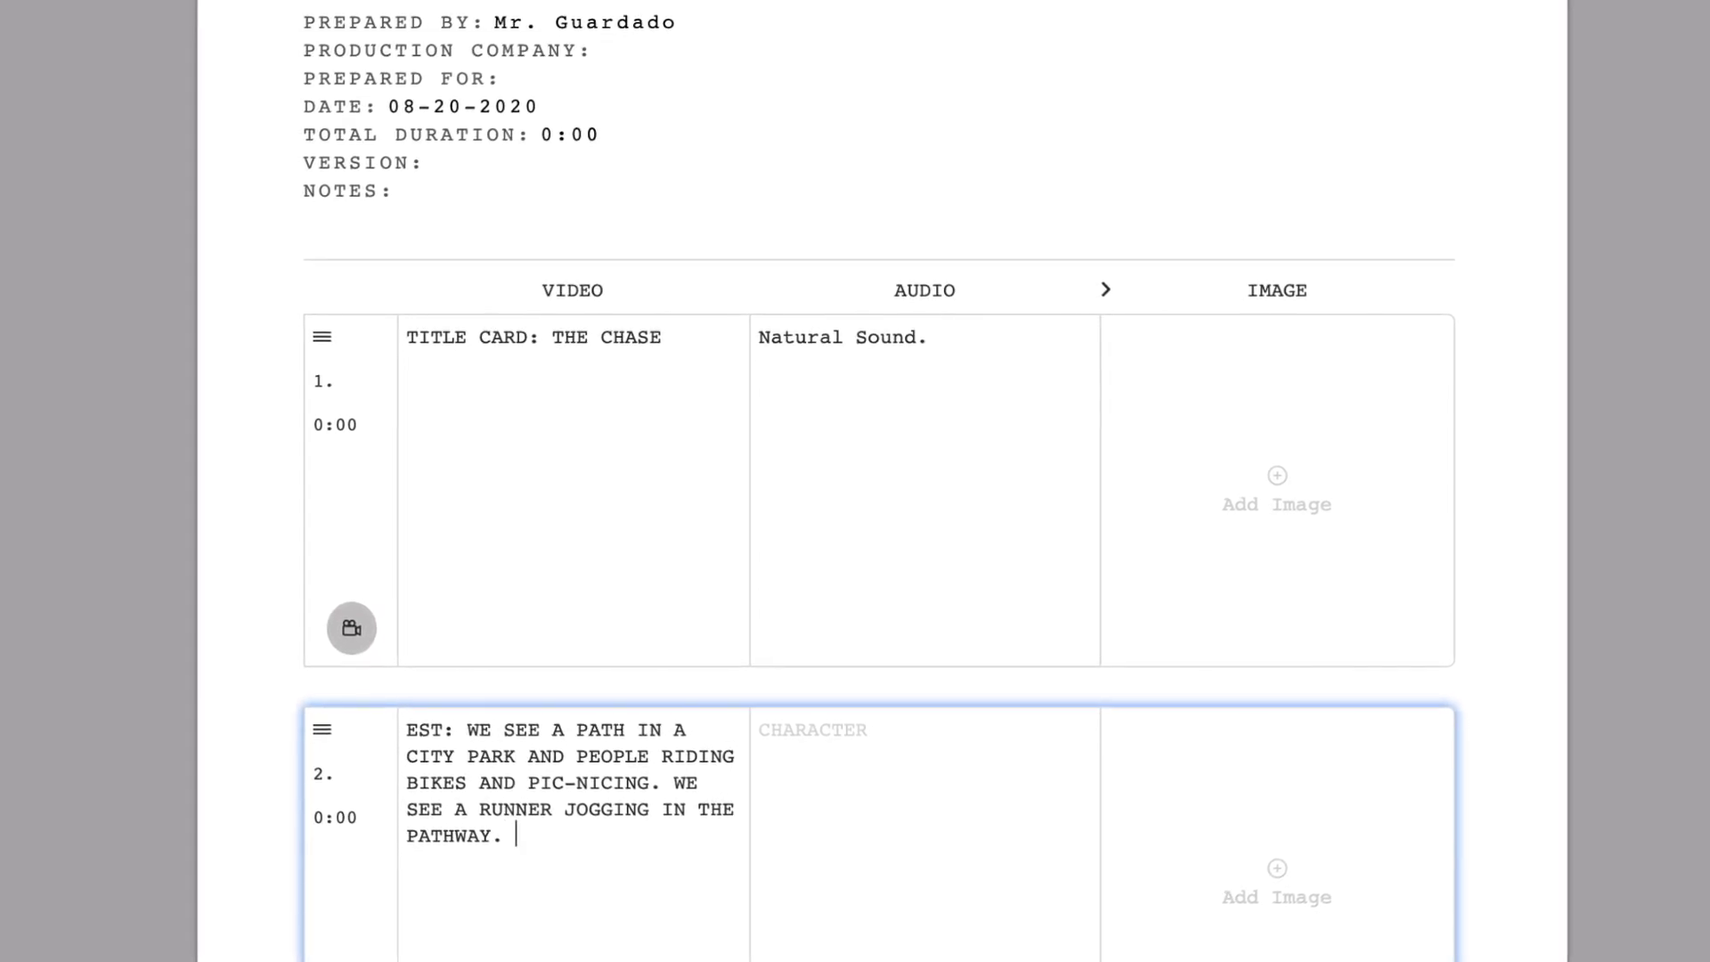
type(".")
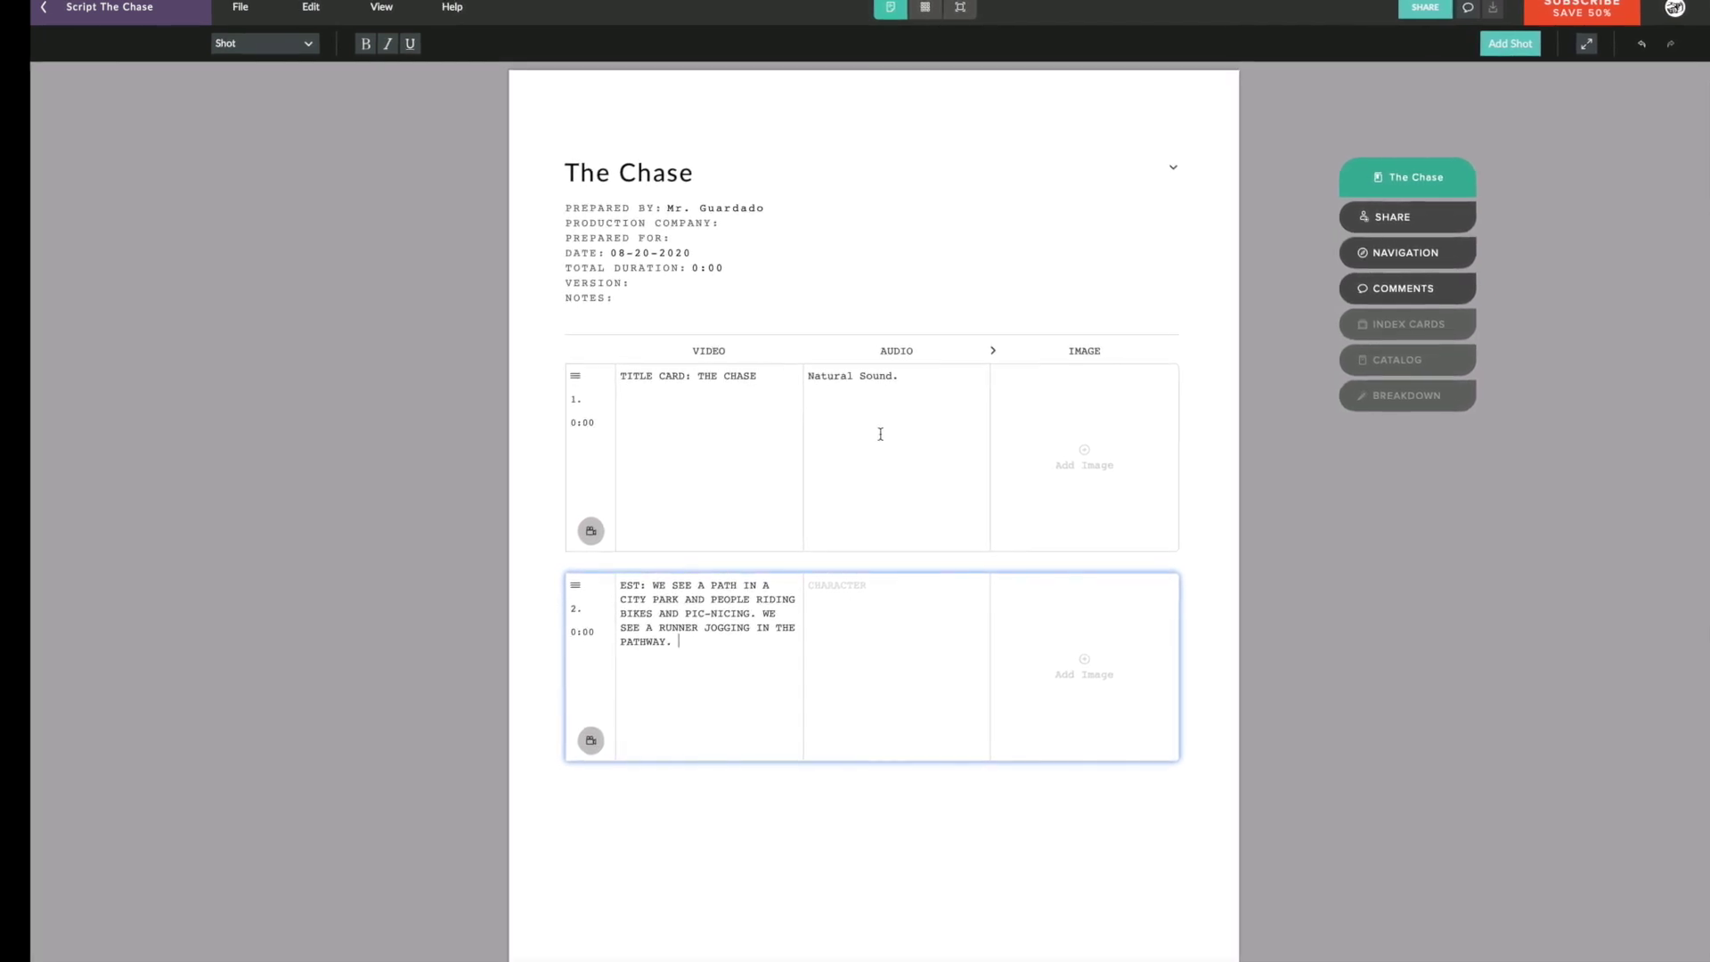
Write 'Natural Sound.' as a Dialogue-style line in shot 2's Audio cell
left_click(860, 585)
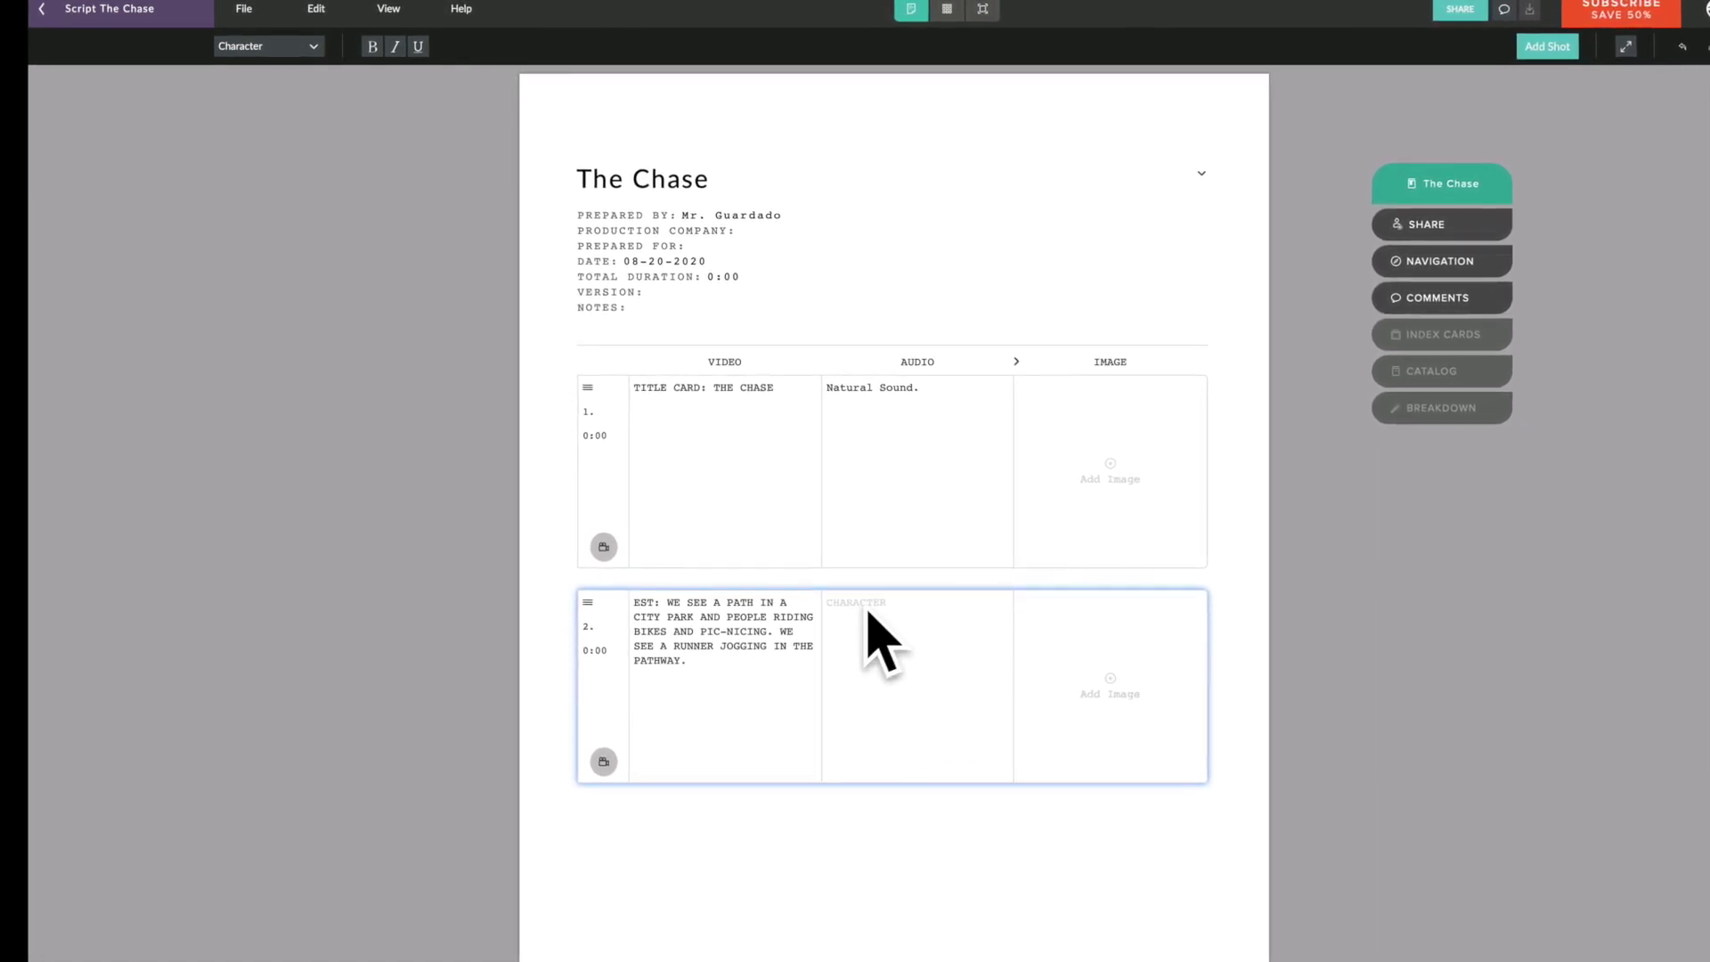
left_click(285, 46)
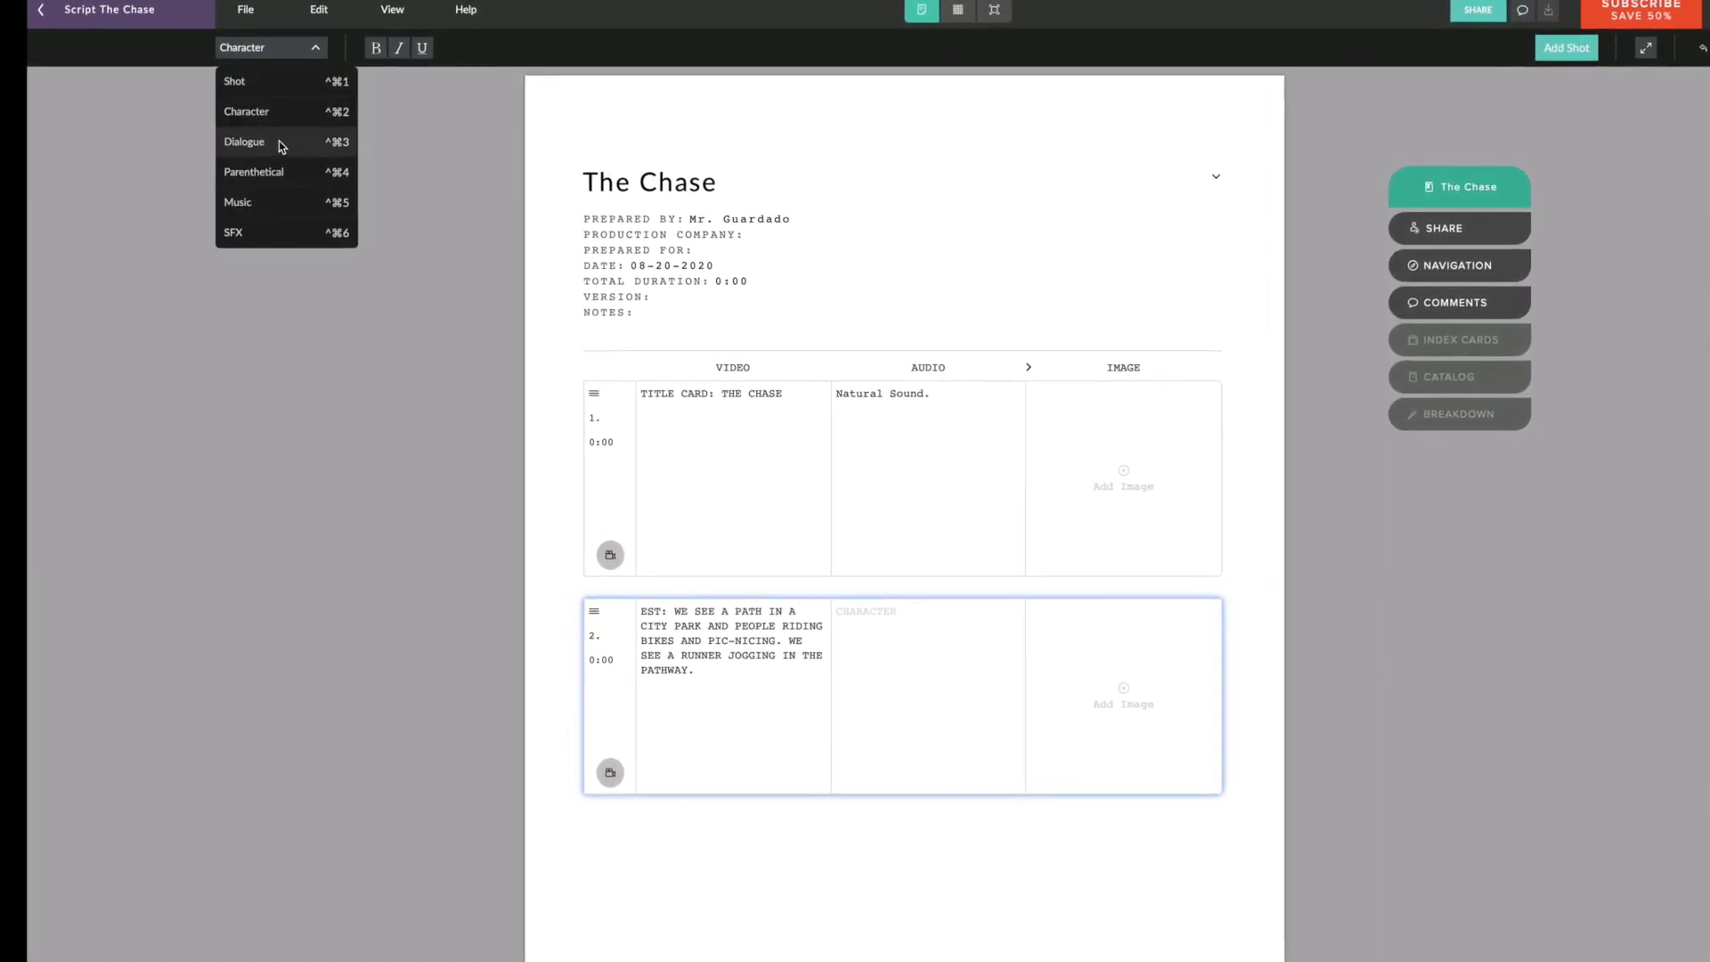
left_click(245, 142)
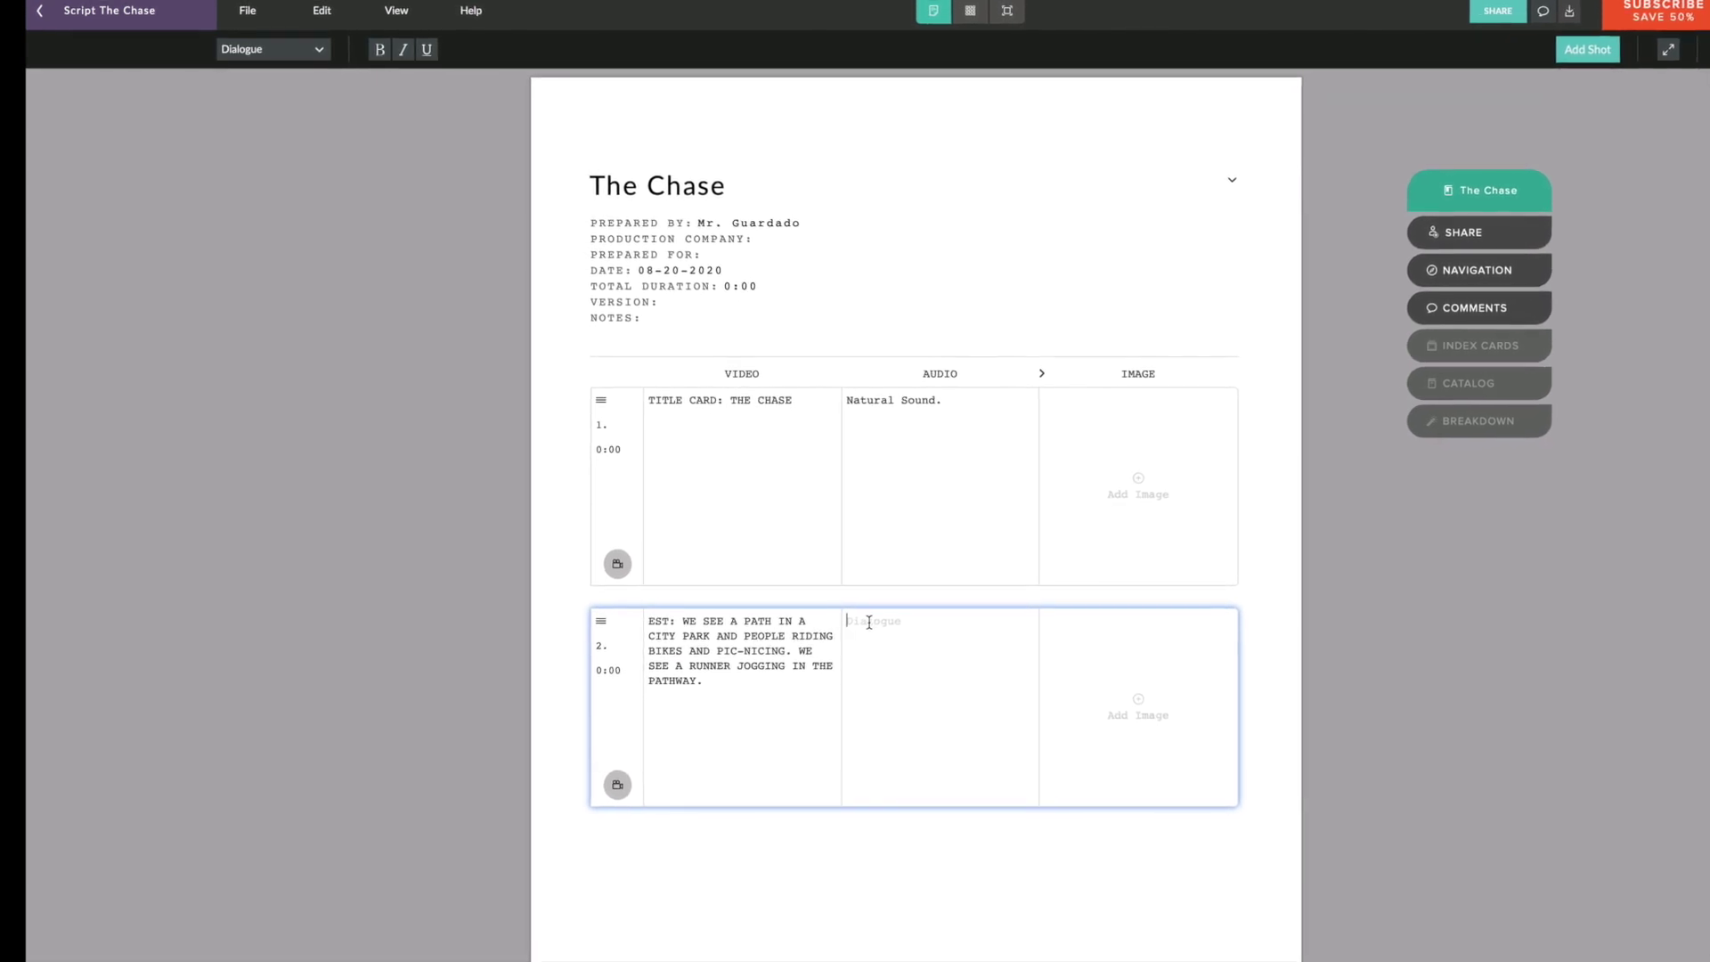
type("NAT")
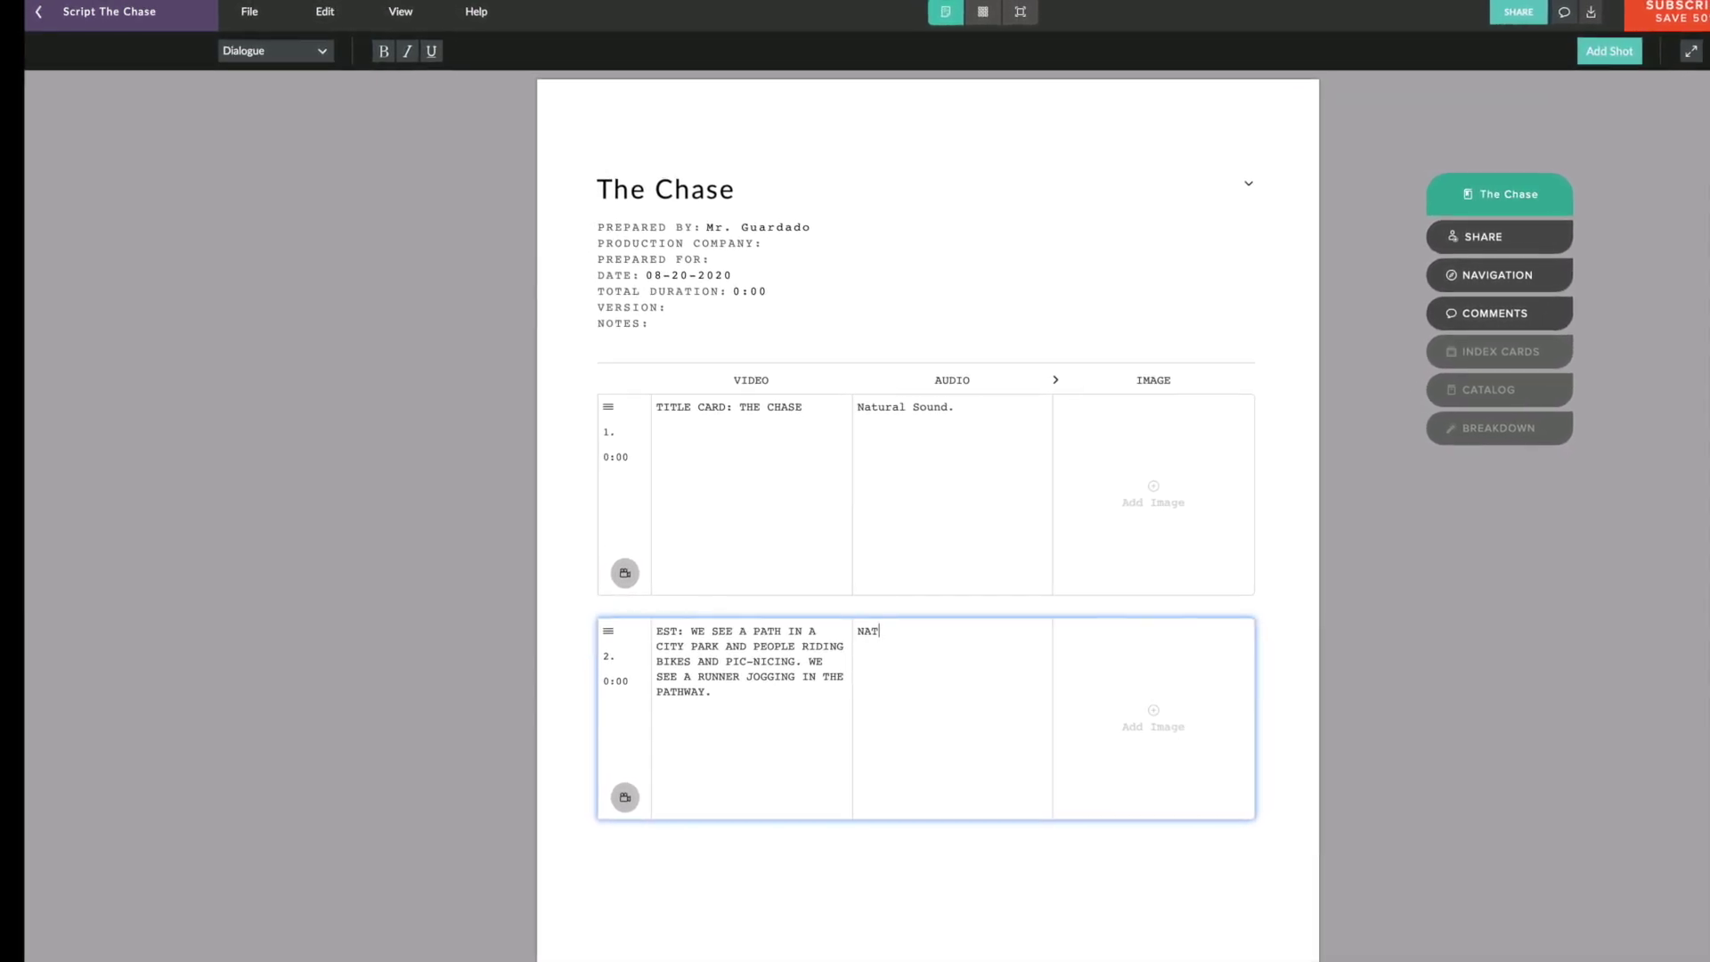
key("BackSpace")
key("BackSpace")
key("BackSpace")
type("Natu")
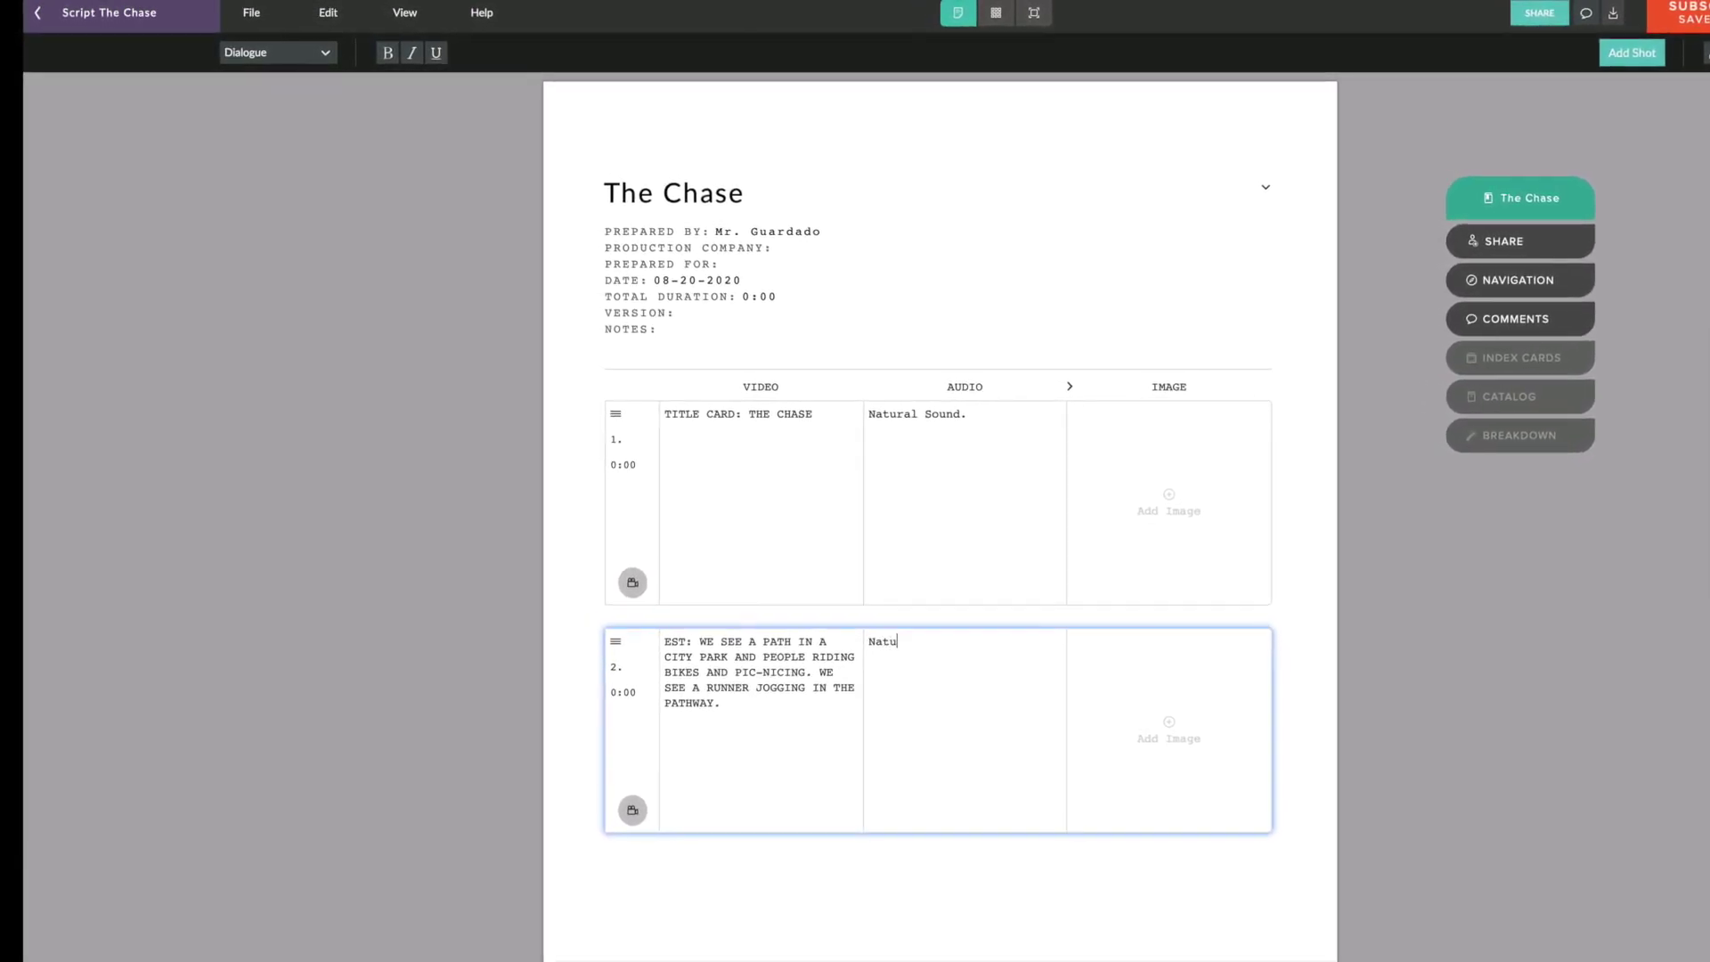
type("ral Sound.")
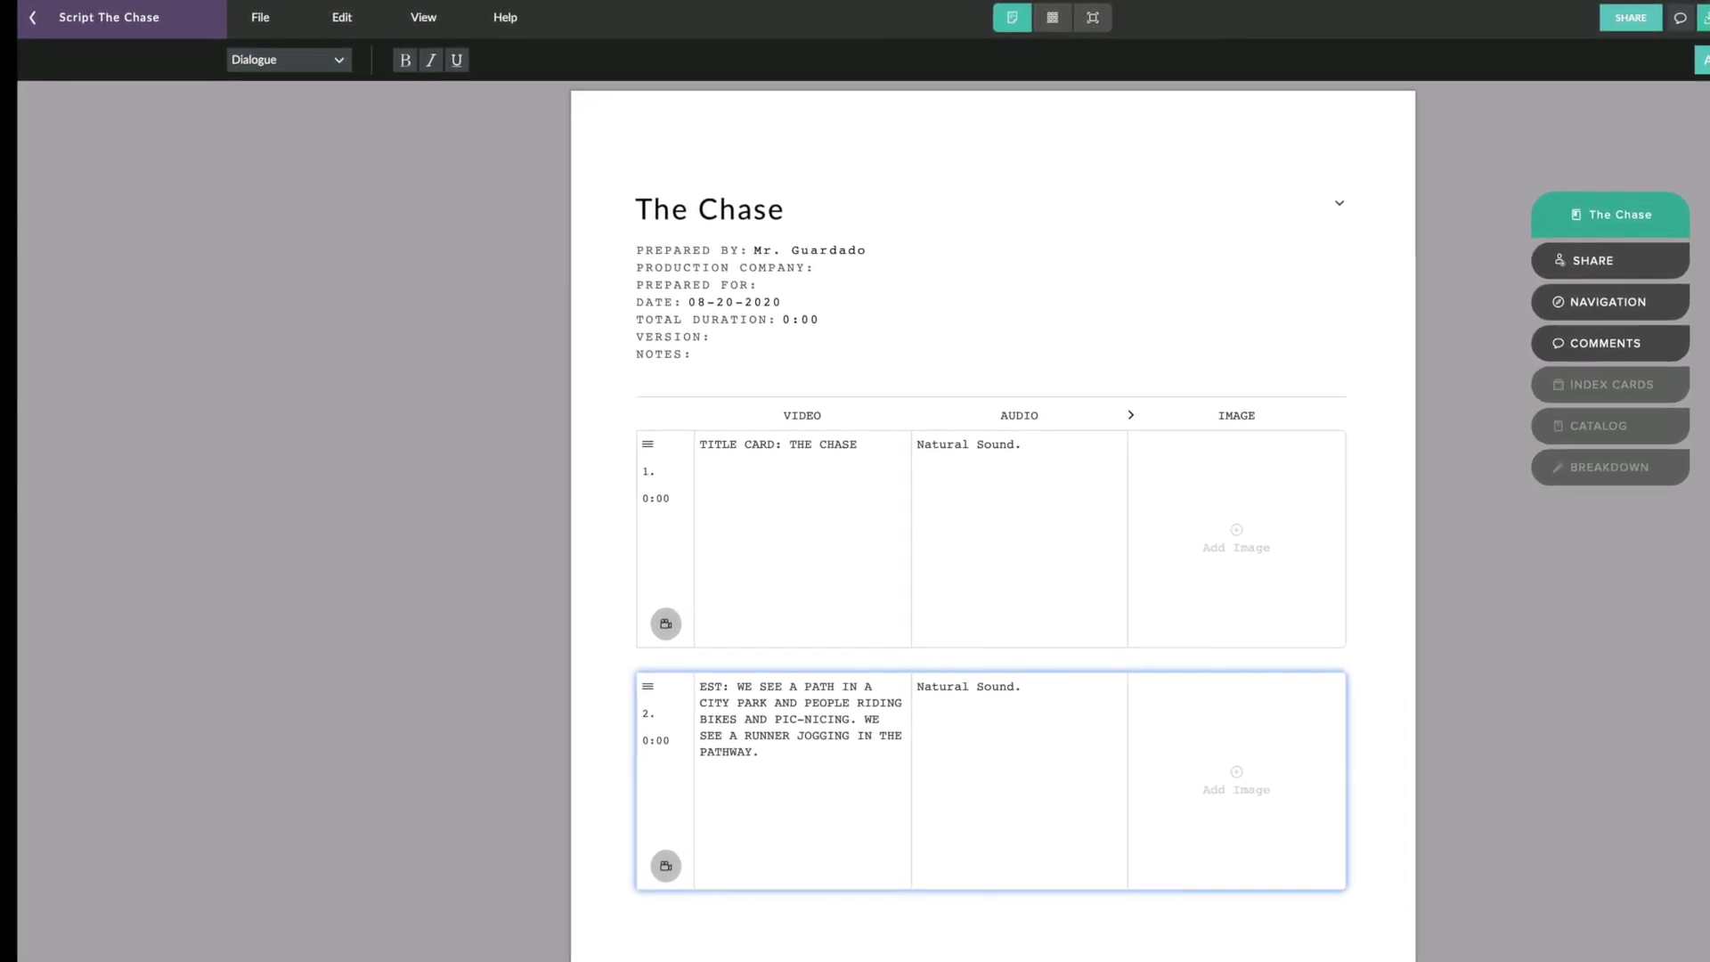
Add a second Dialogue line to shot 2's audio: 'Creepy and suspenseful music begins to play here.'
key("Return")
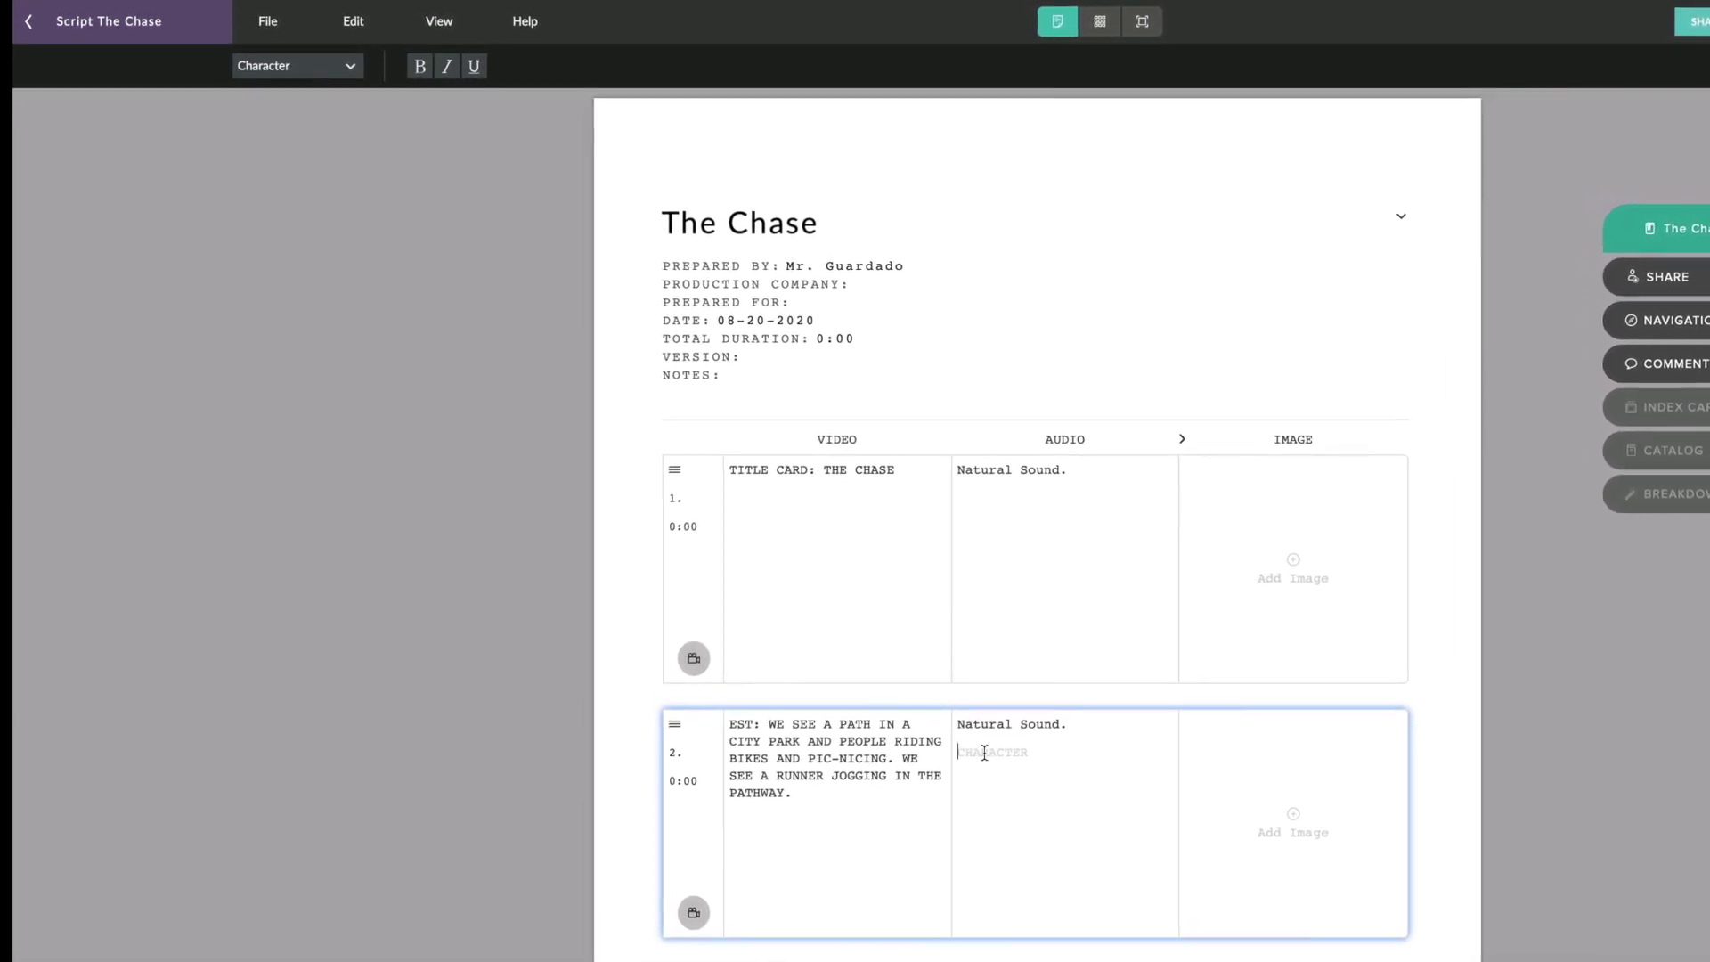
left_click(271, 76)
left_click(268, 179)
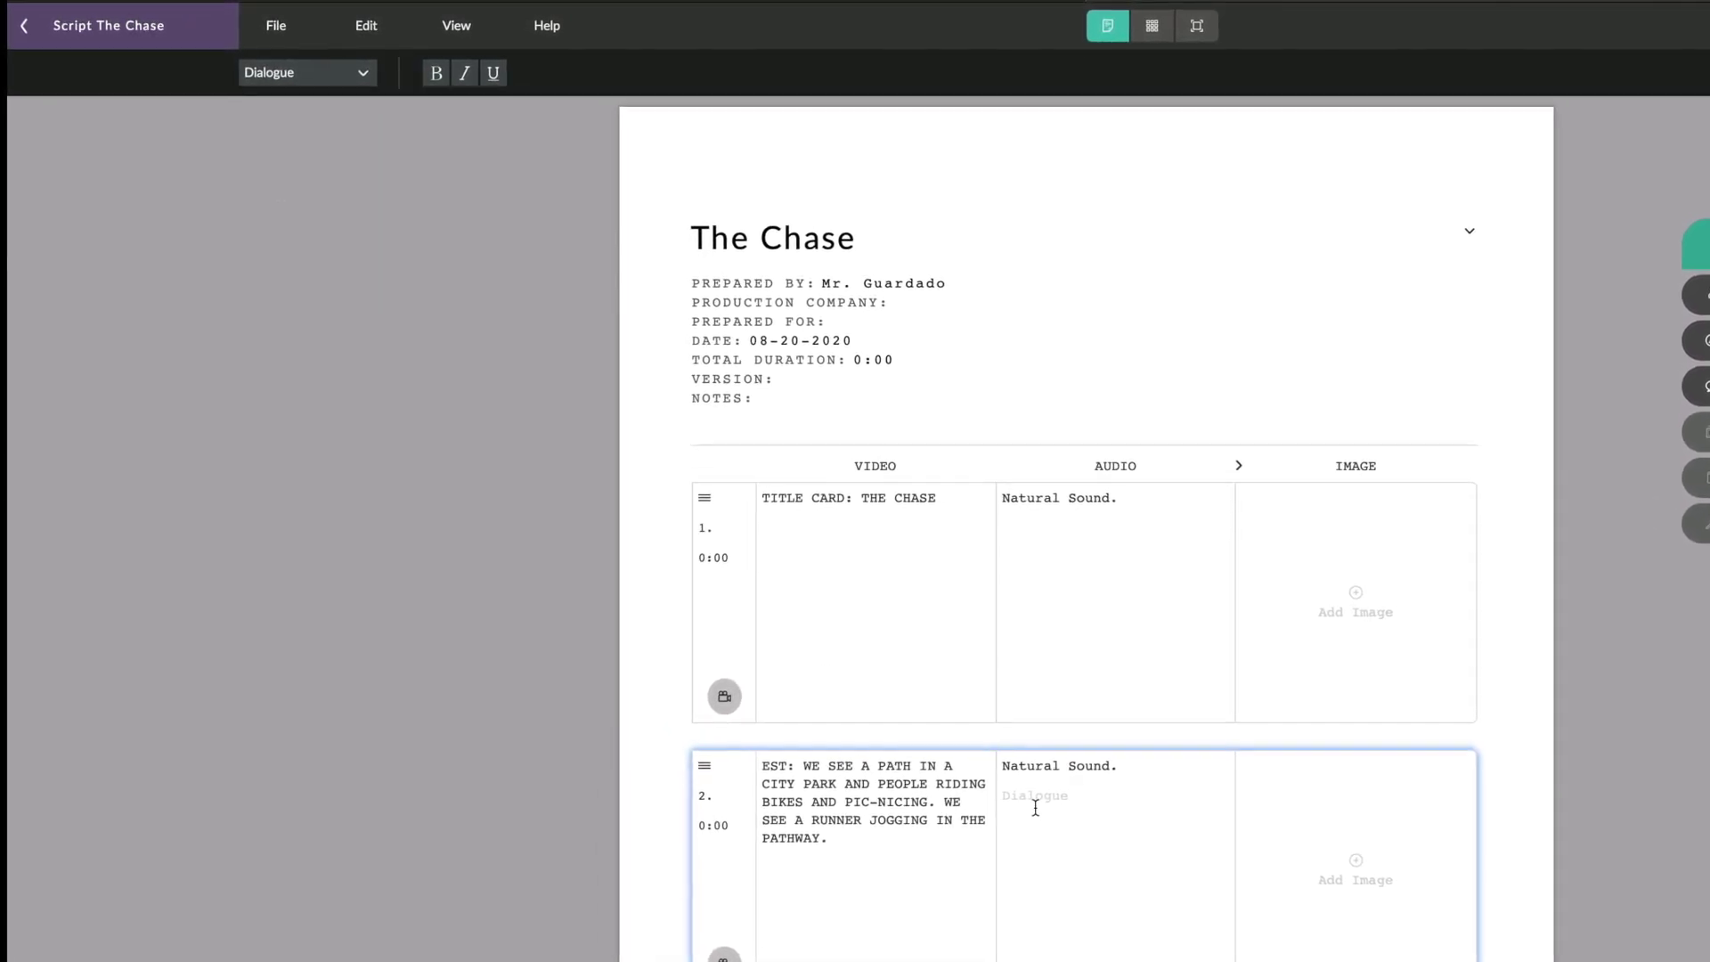
type("Creepy an")
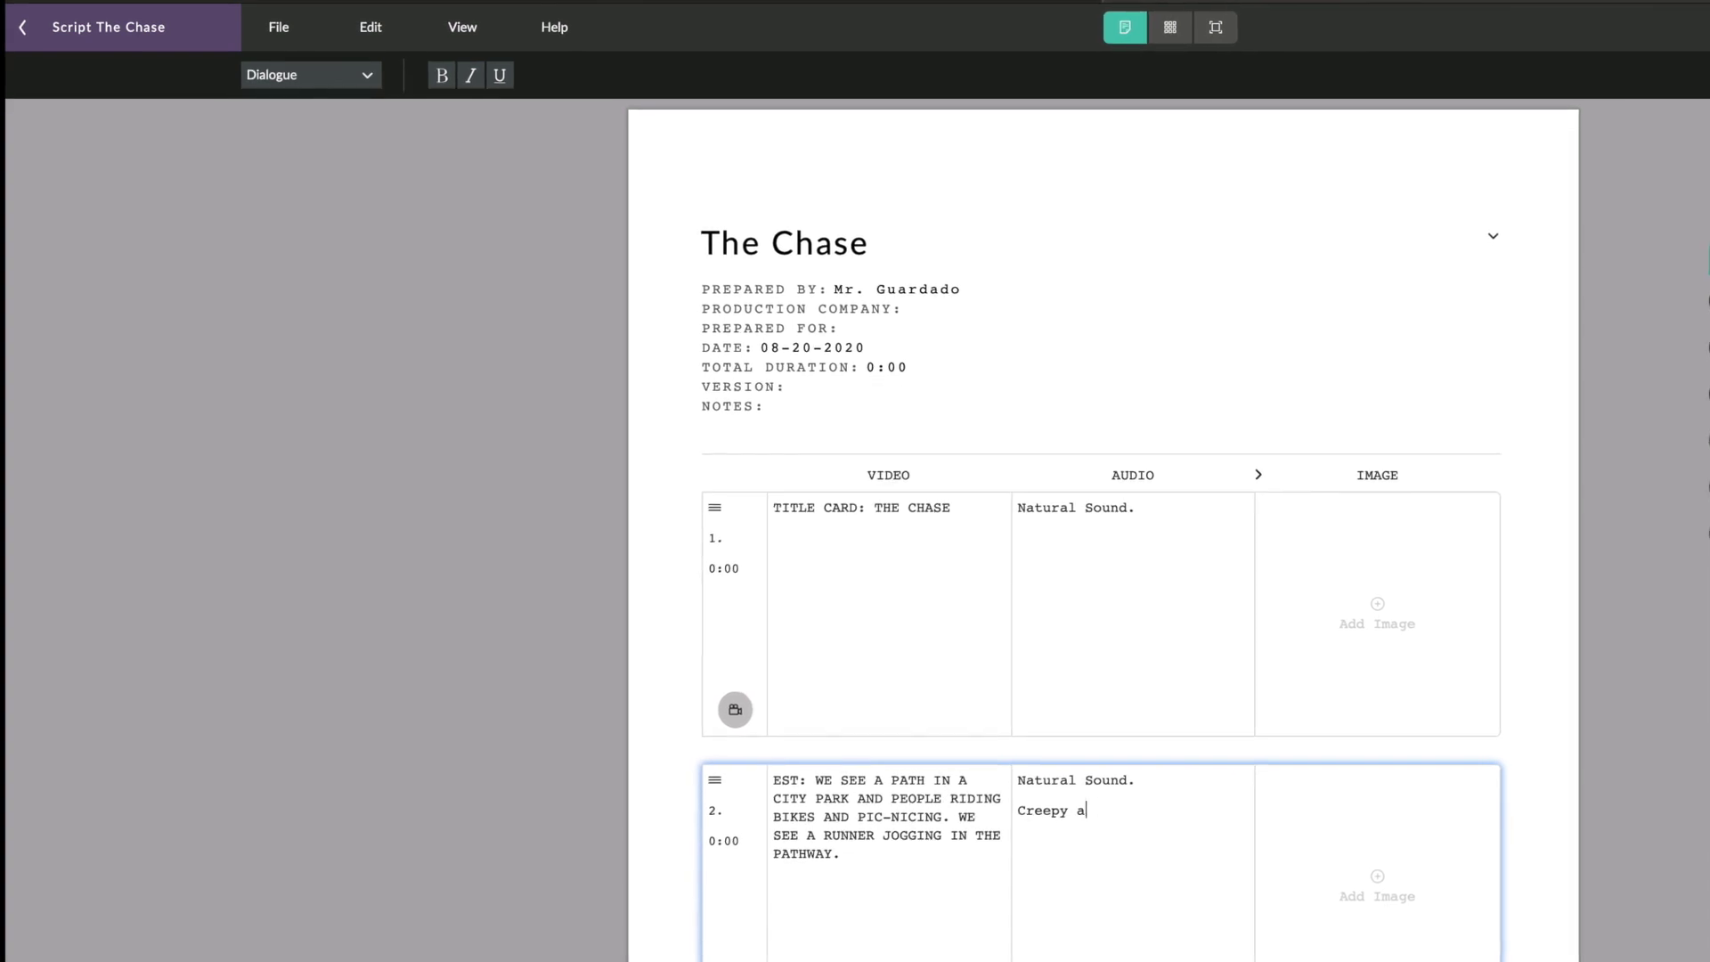
type("d suspens")
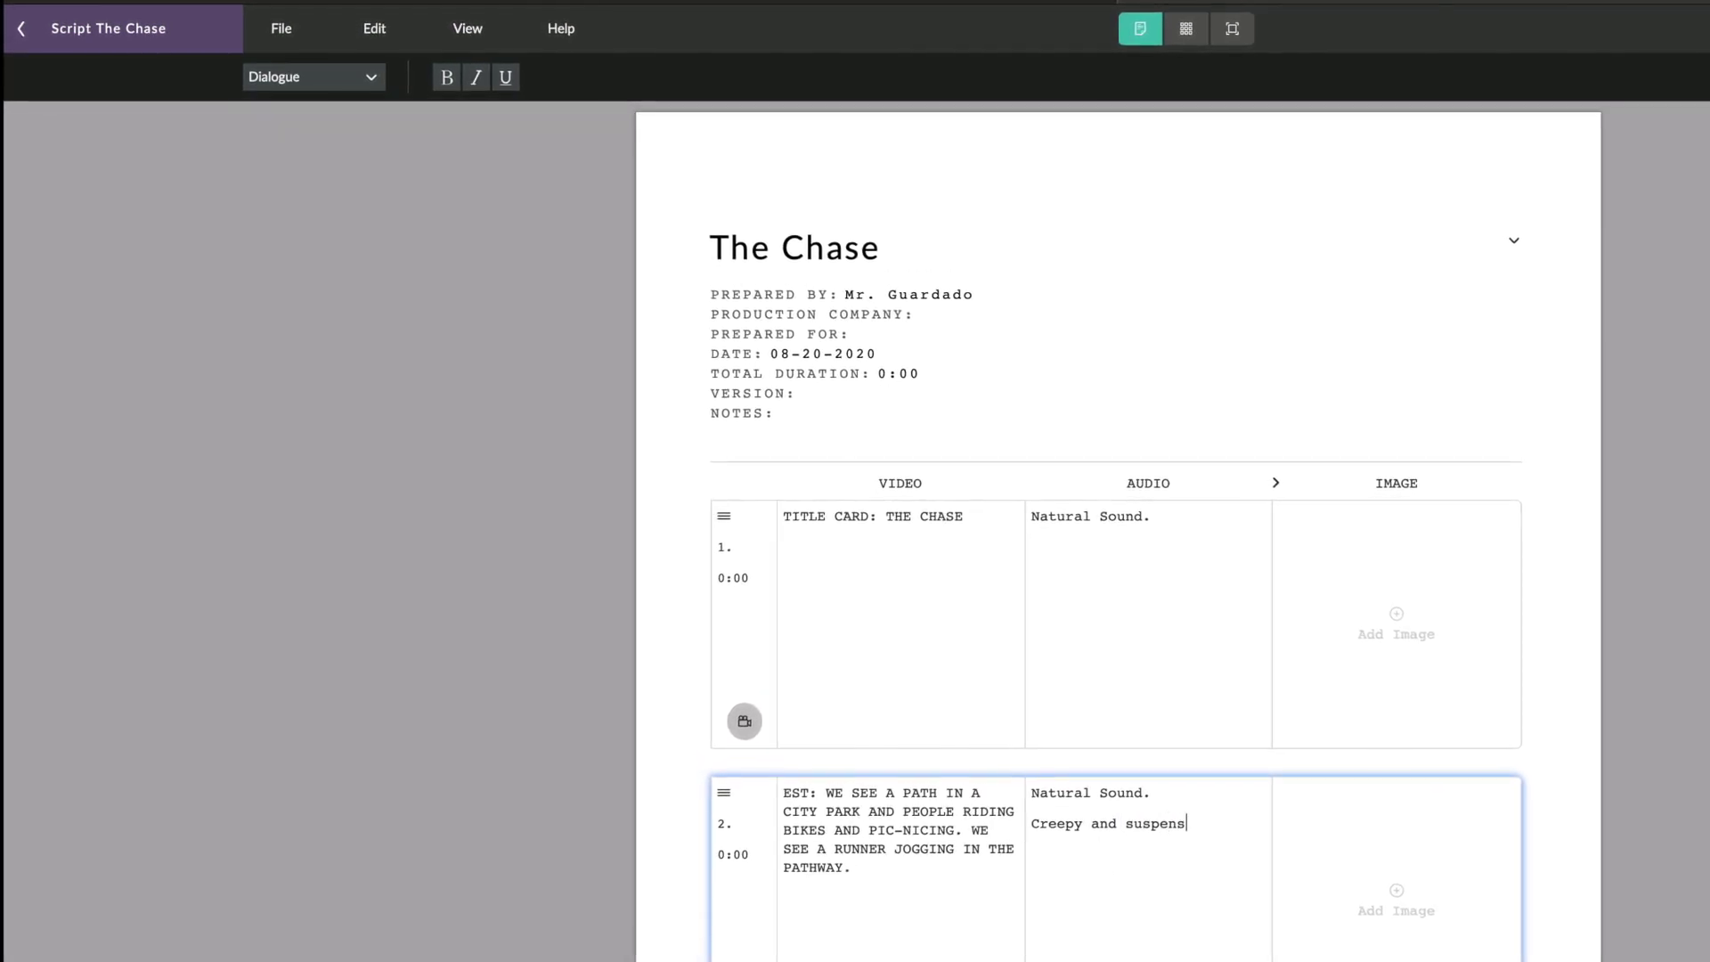
type("eful s")
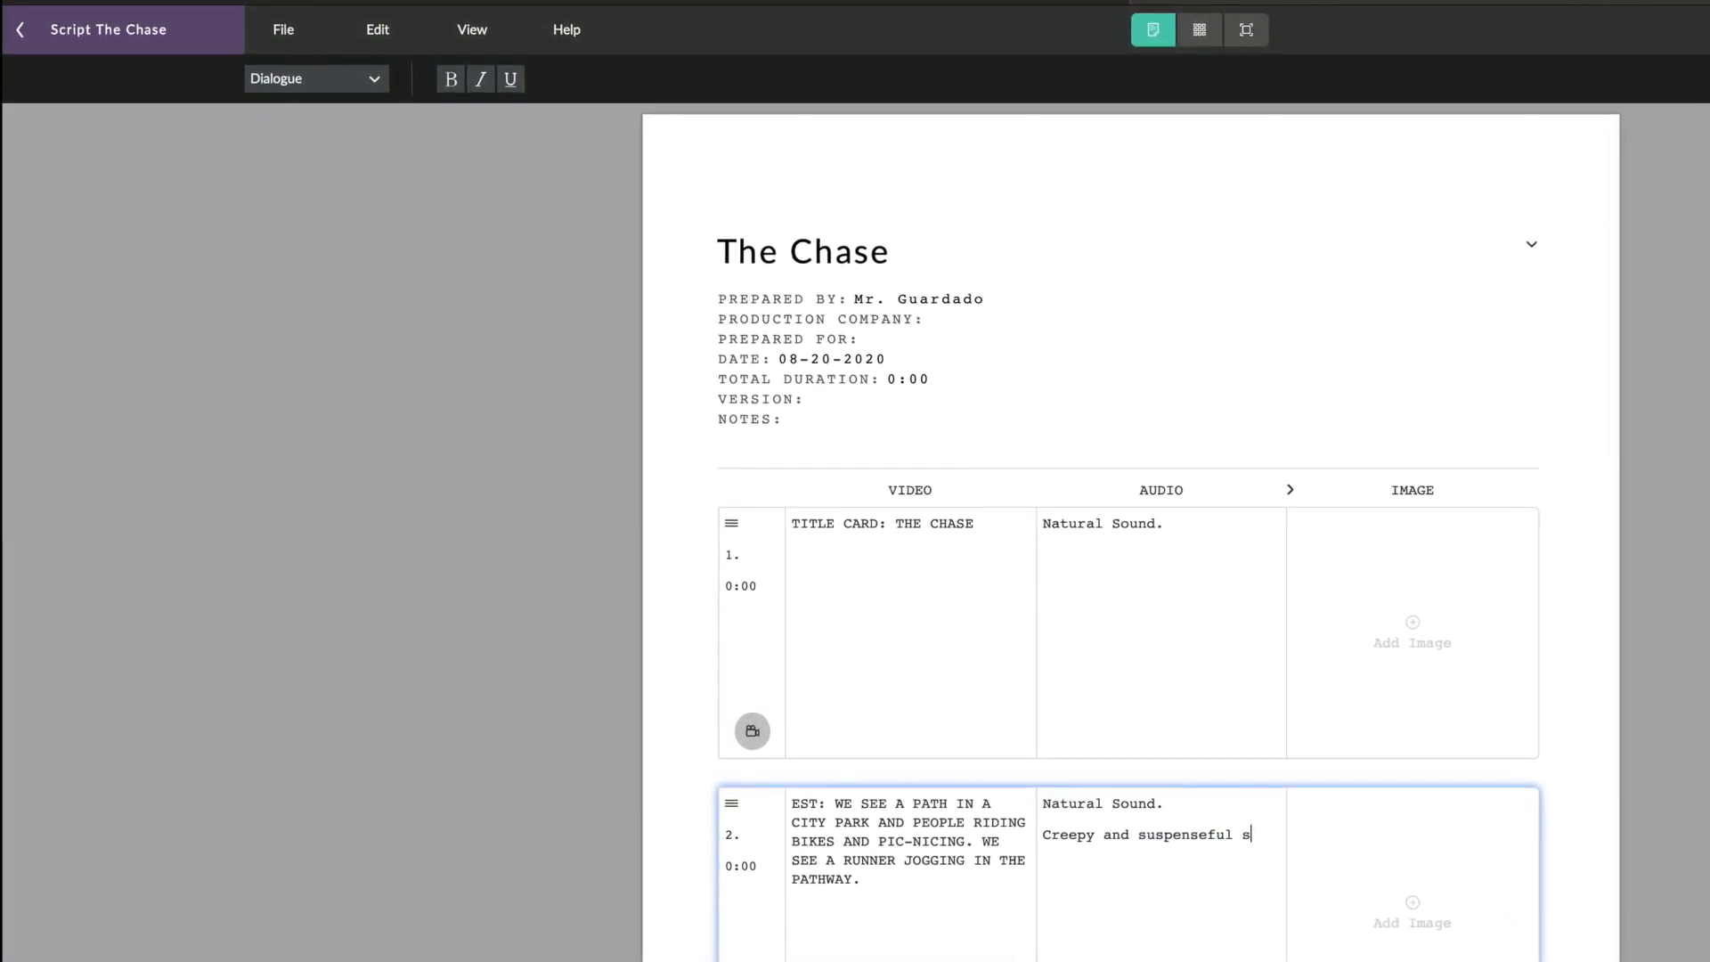
type("usic")
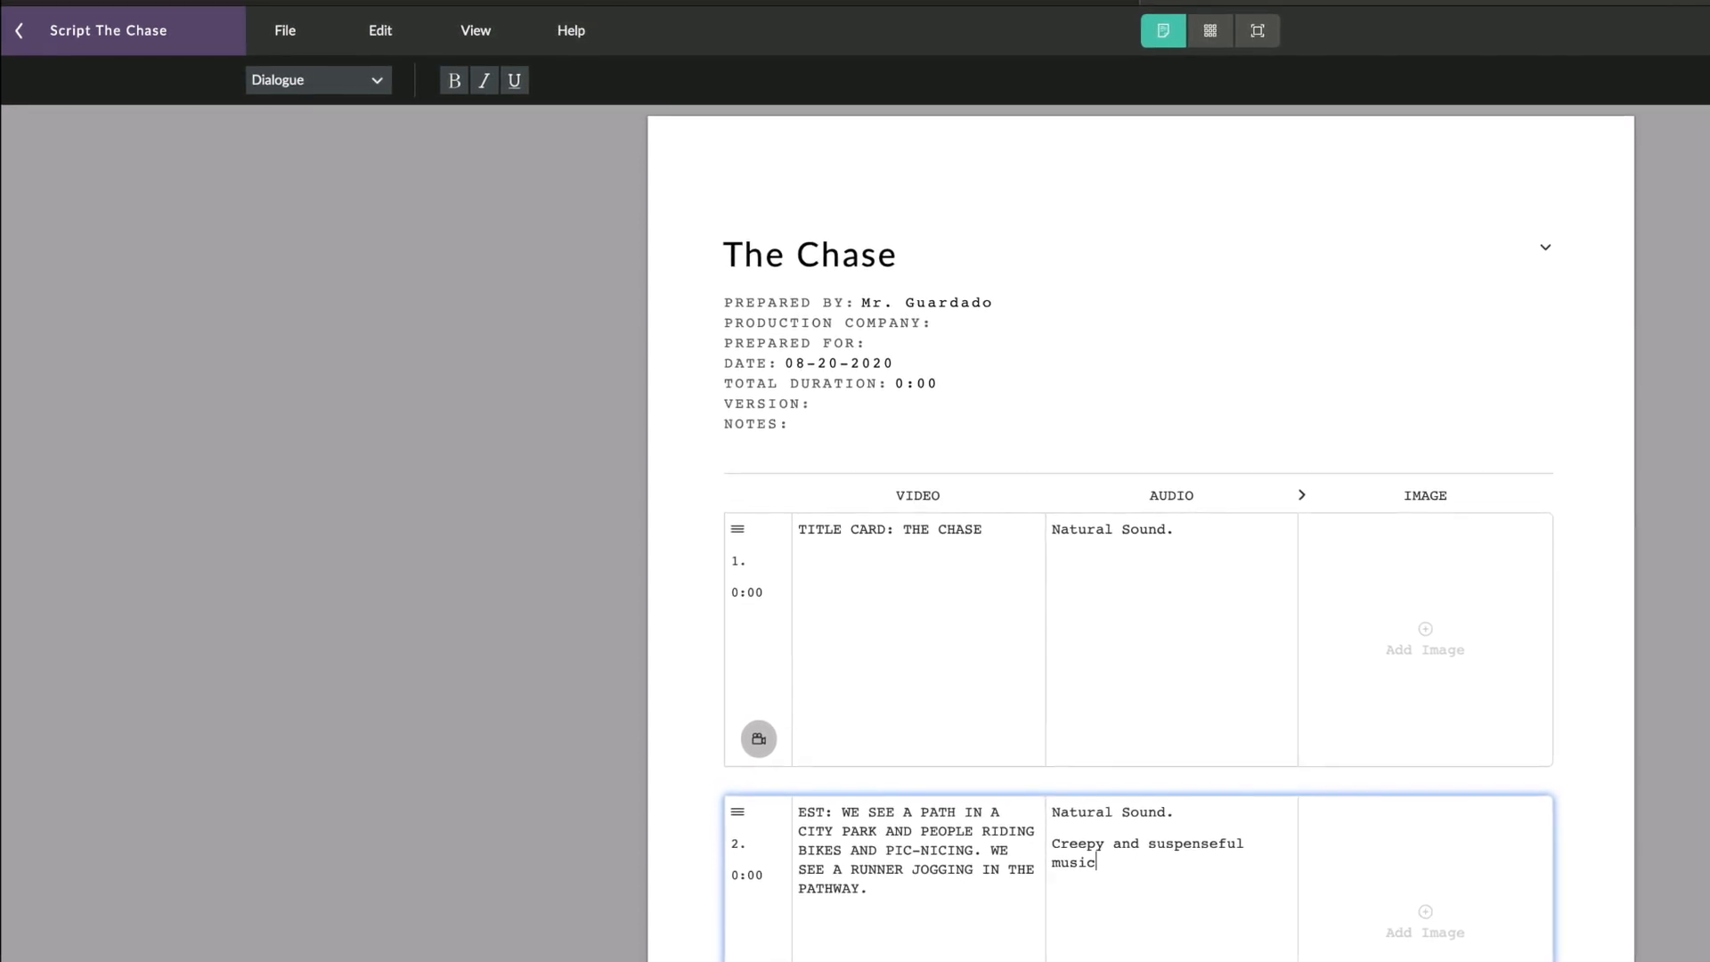
type(" begins to ")
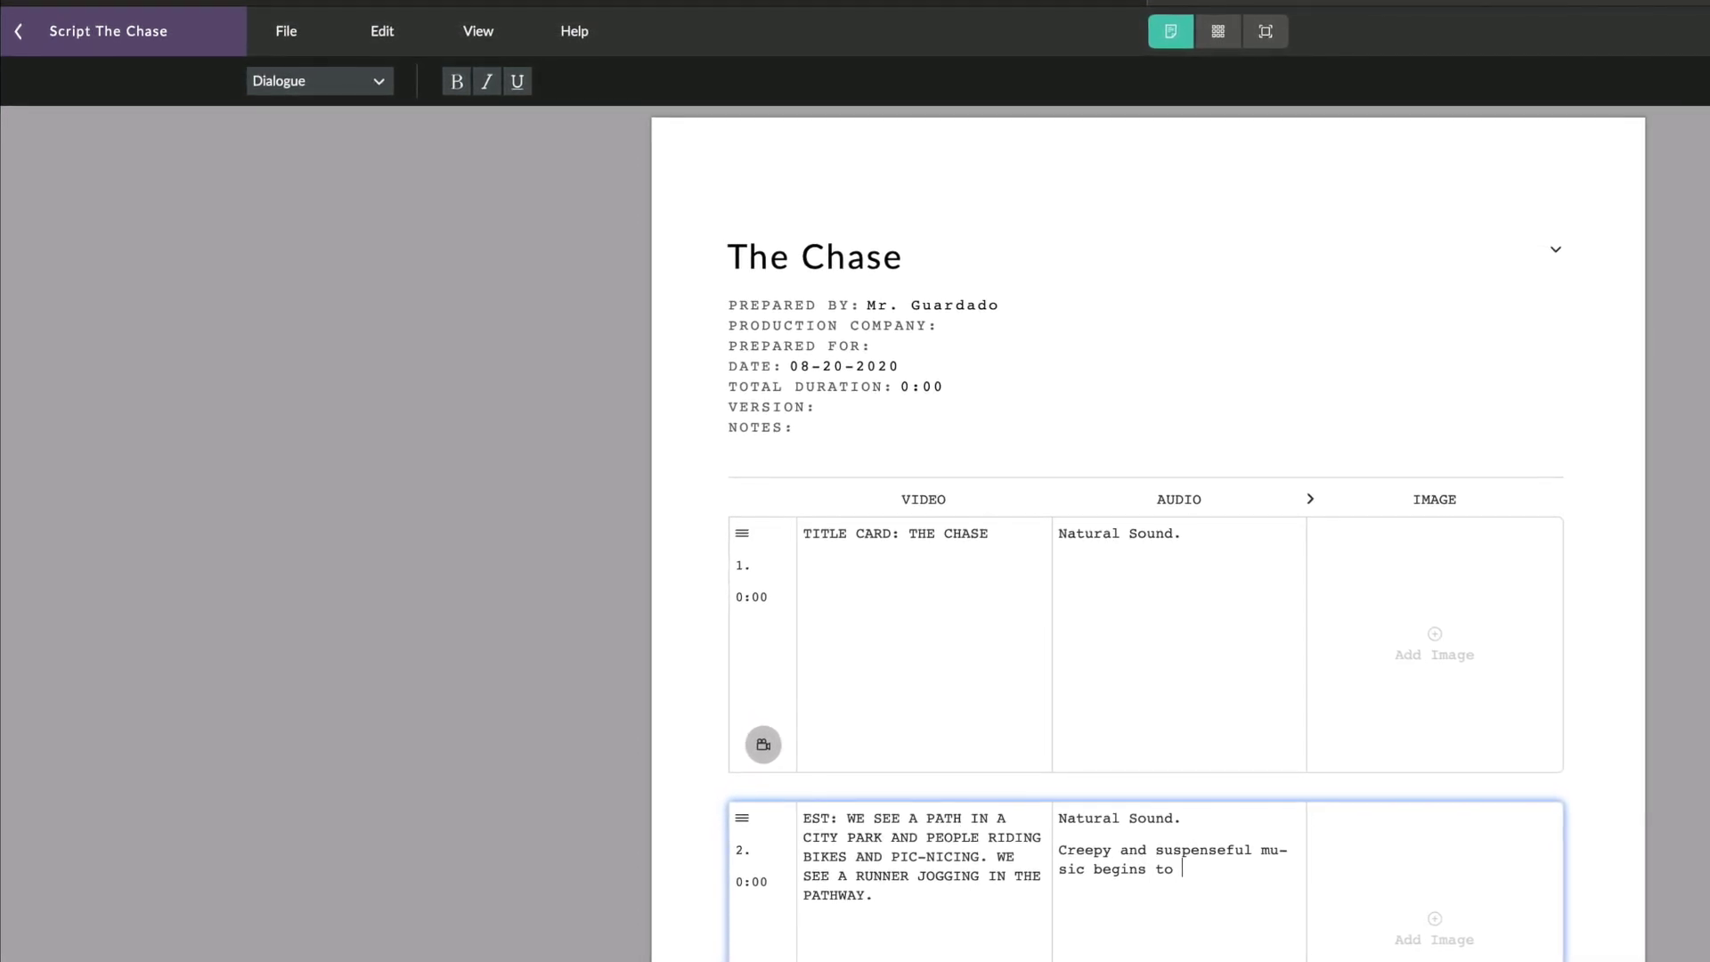
type("play")
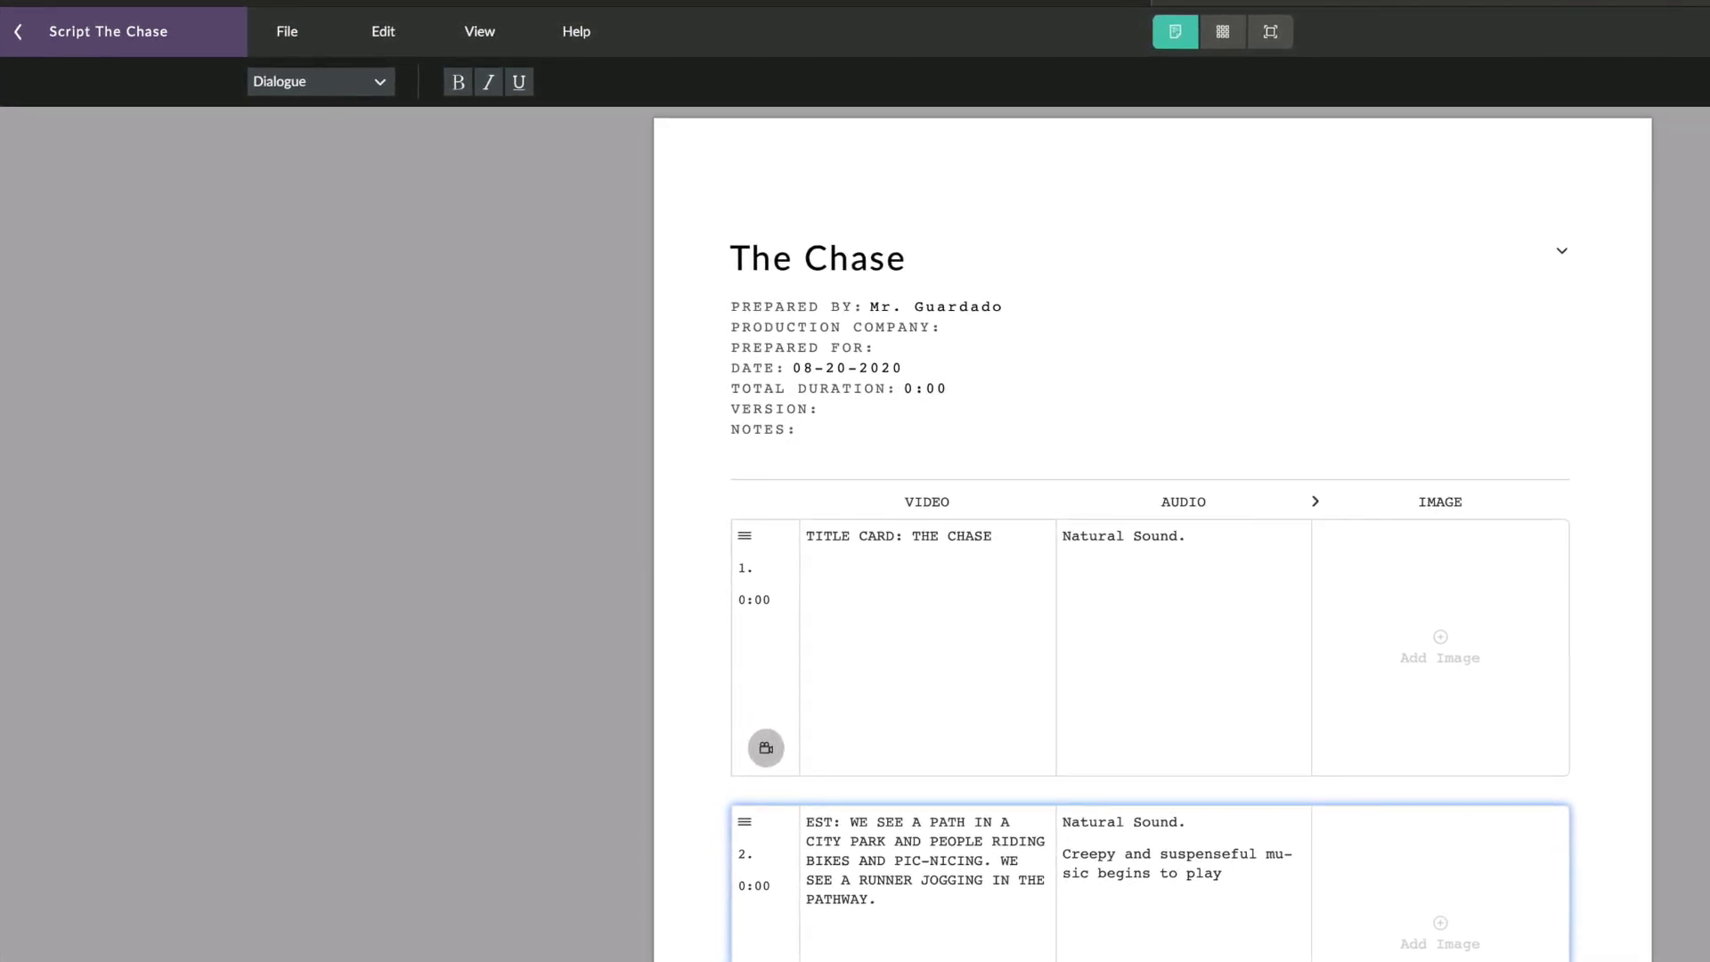
type(" here.")
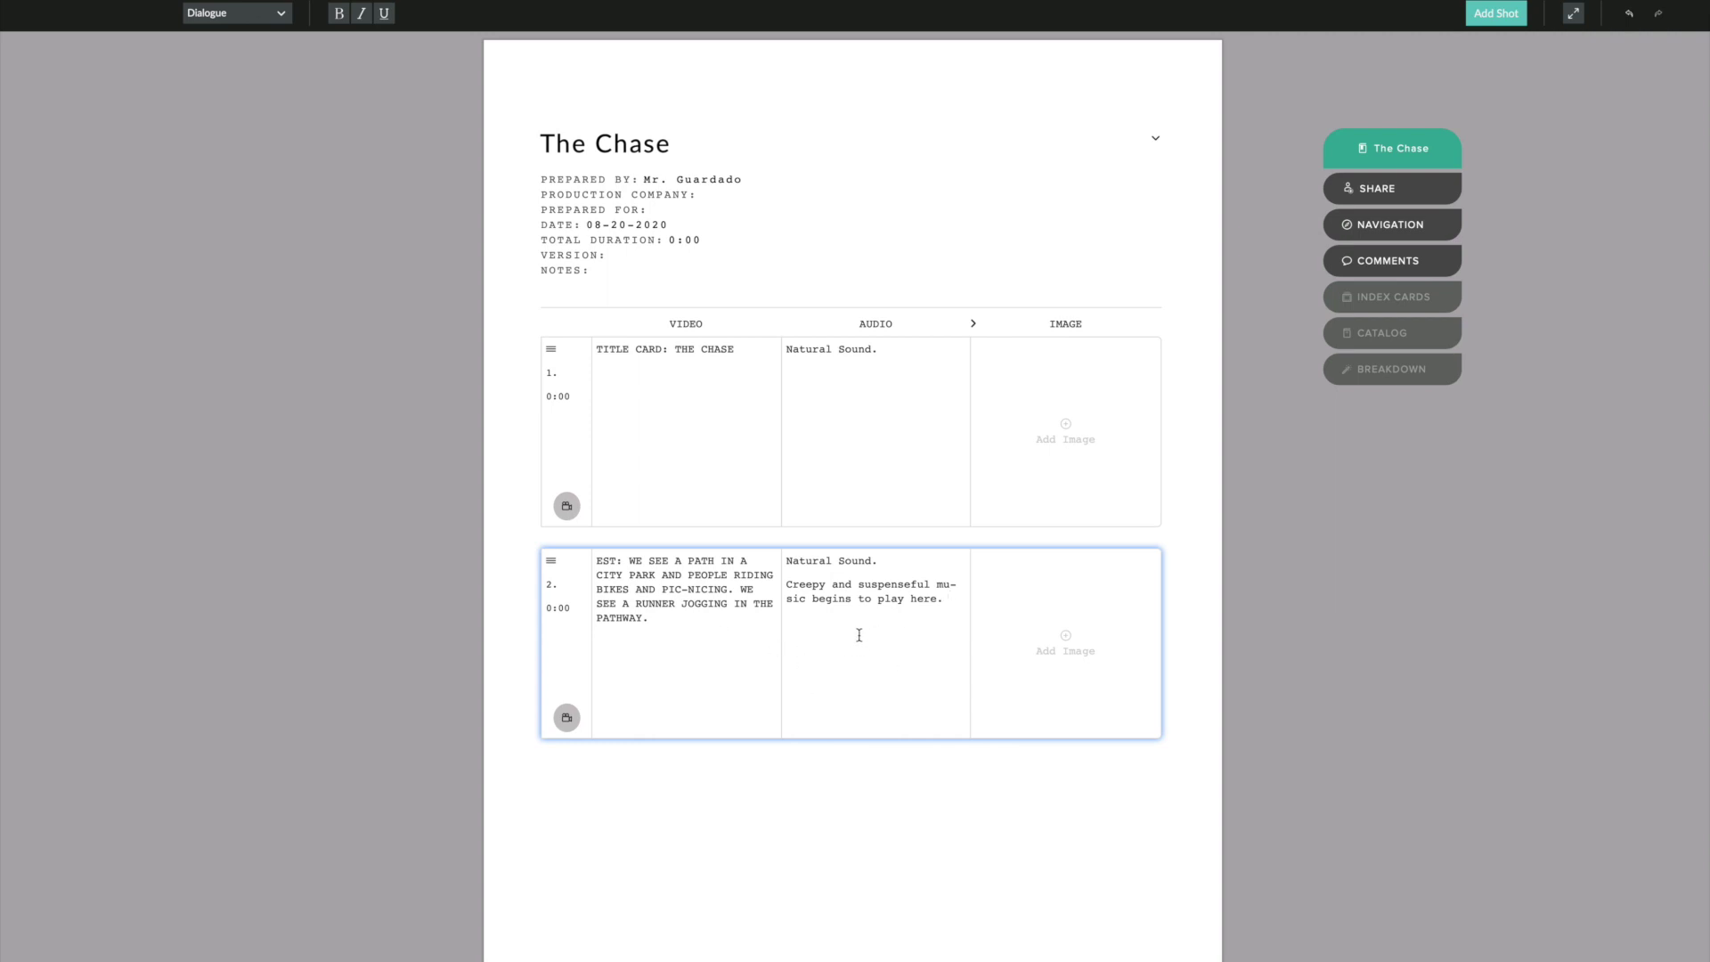
Add shot 3 with Video 'MS: THE JOGGER ENTERS THE SHOT AND TROTS ALONG THE PATH STRAIGHT TOWARD THE CAMERA.'
key("Return")
key("Return")
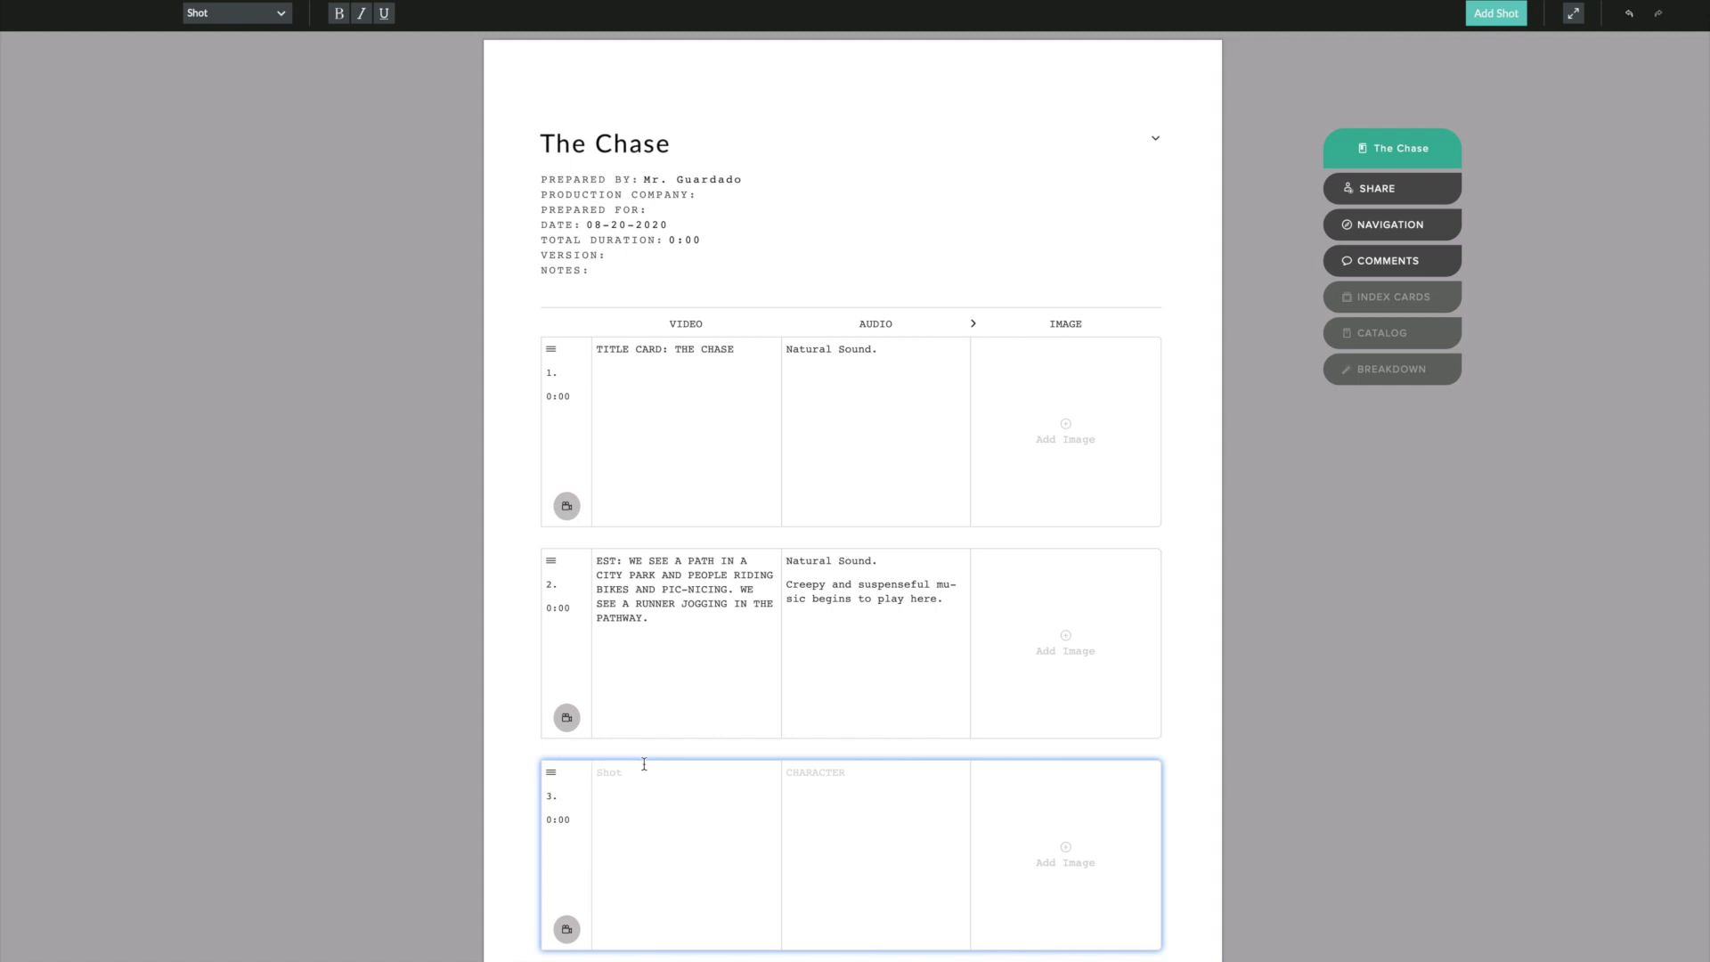
type("MR")
type(": THE JOGGER")
type(" ENTERS THE S")
type("HOT")
type(" AND")
type(" TROTS")
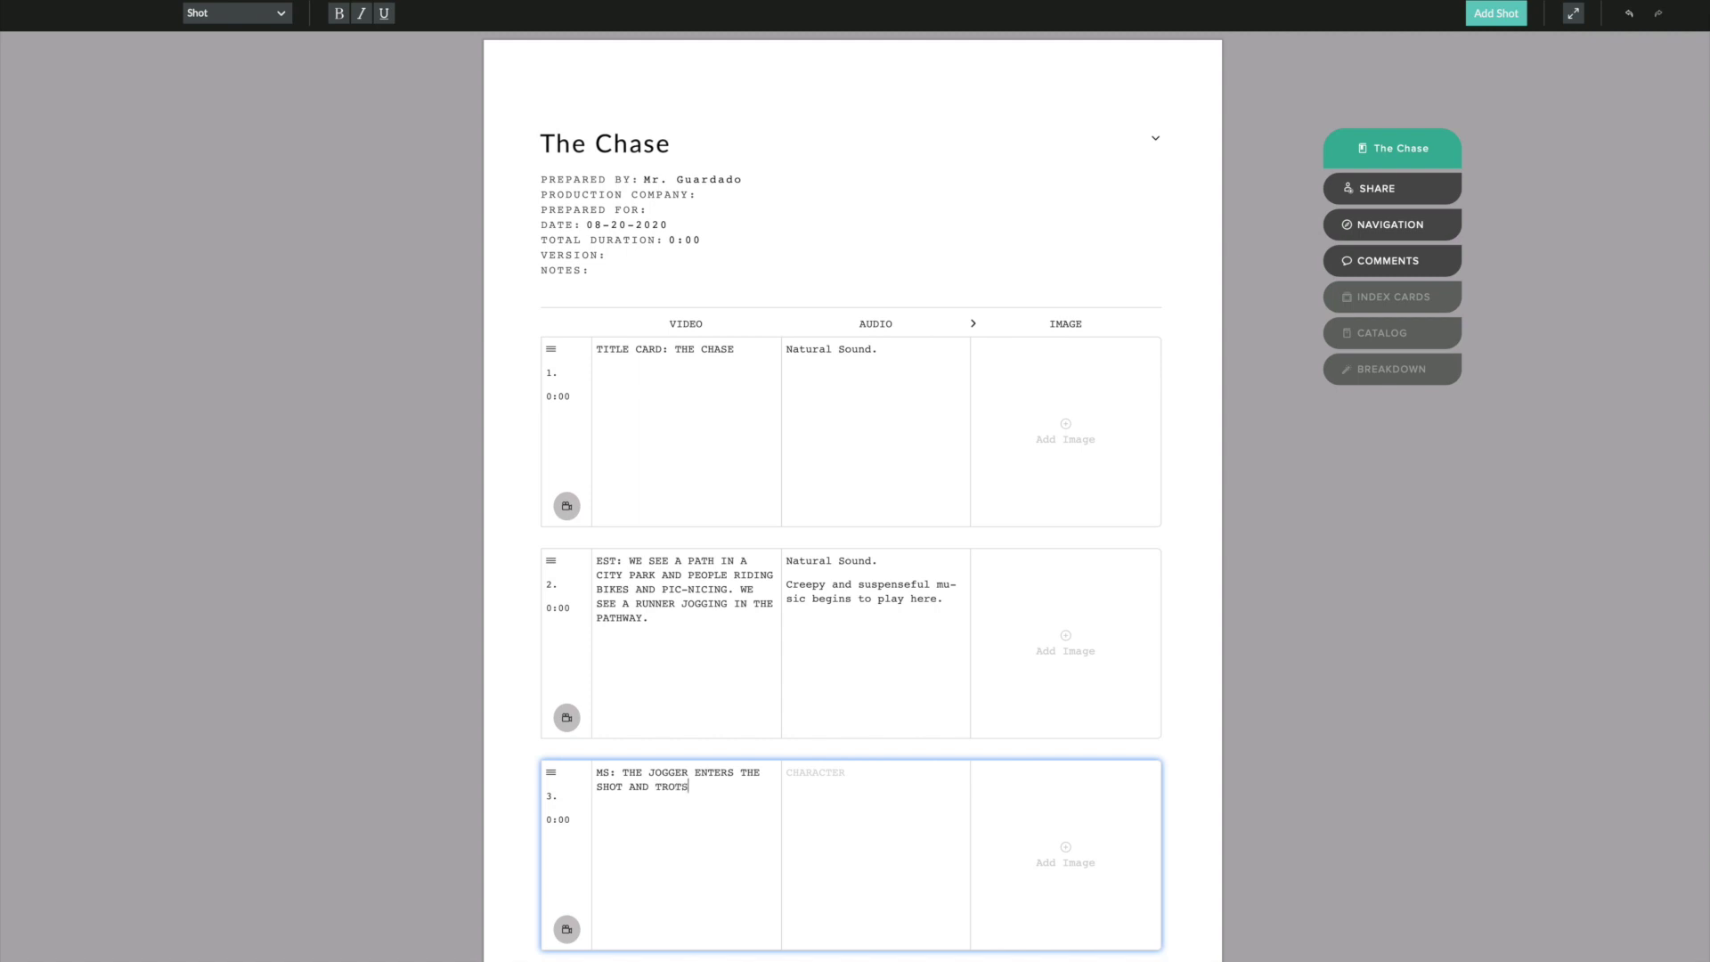
type(" ALONG THE PATHSTRAIGHT")
key("BackSpace")
key("BackSpace")
key("BackSpace")
key("BackSpace")
key("BackSpace")
key("BackSpace")
key("BackSpace")
type("S")
key("BackSpace")
type("TRAIGHT TOWARD THE CAMERA.")
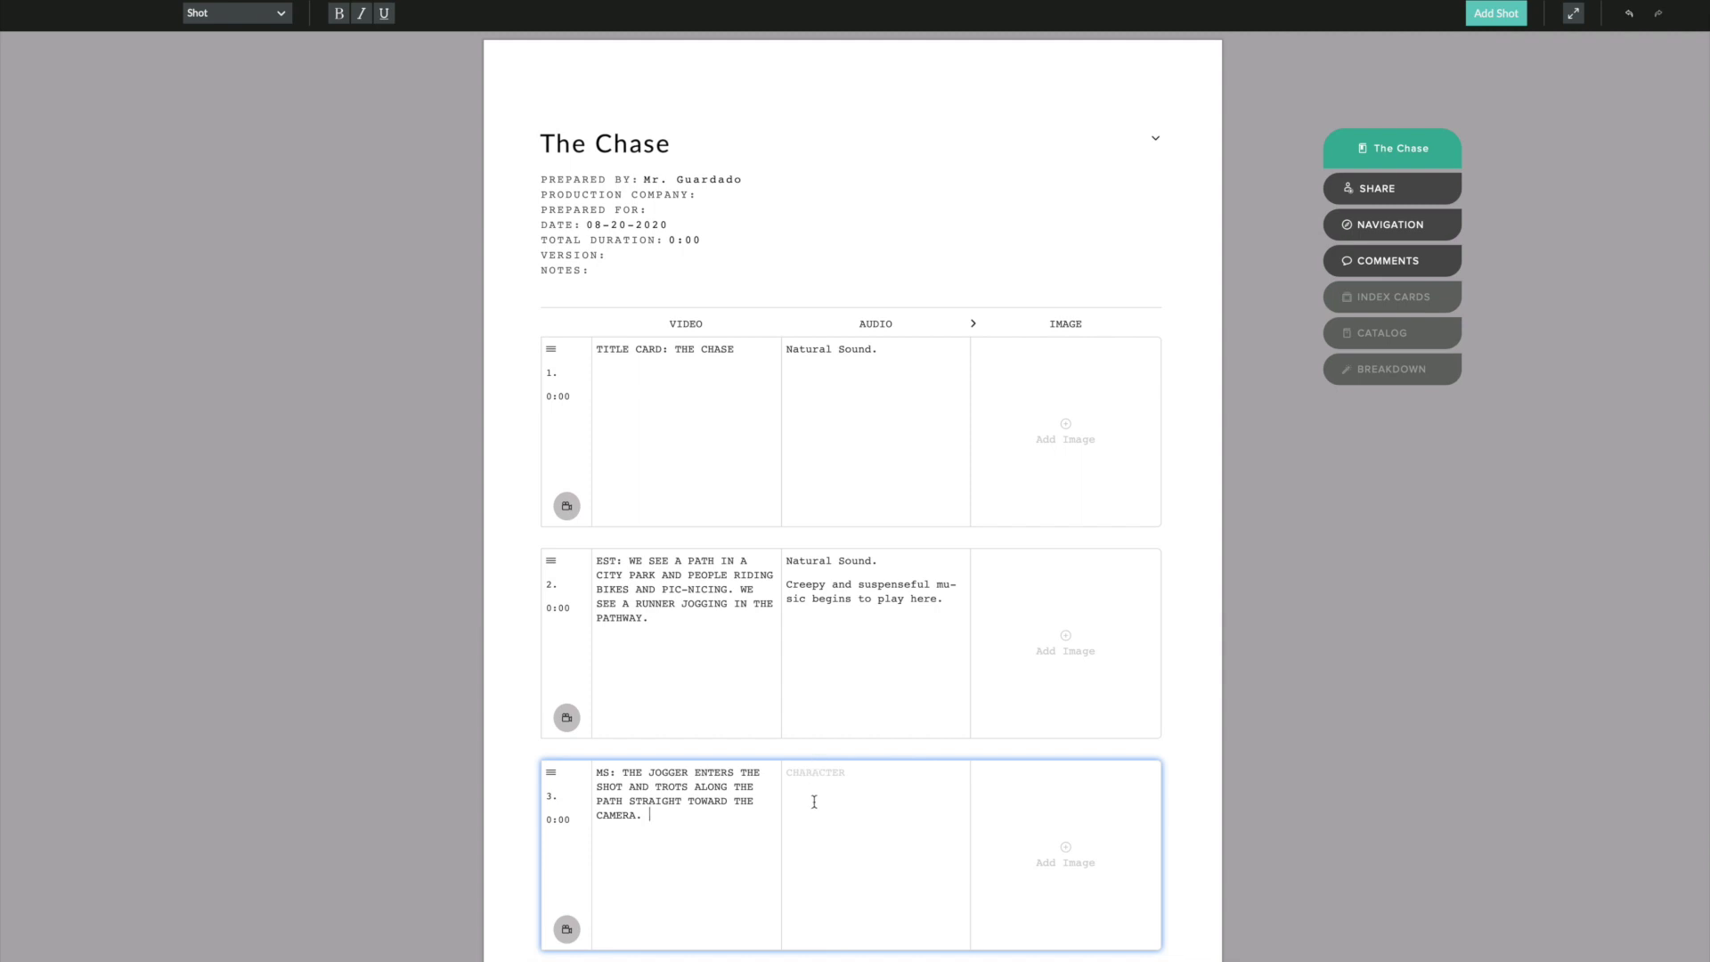
Write 'Natural Sound.' as a Dialogue-style line in shot 3's Audio cell
left_click(812, 778)
left_click(279, 20)
left_click(252, 105)
type("Natural Sound.")
scroll(829, 462, "down", 3)
scroll(996, 539, "down", 1)
scroll(995, 541, "up", 1)
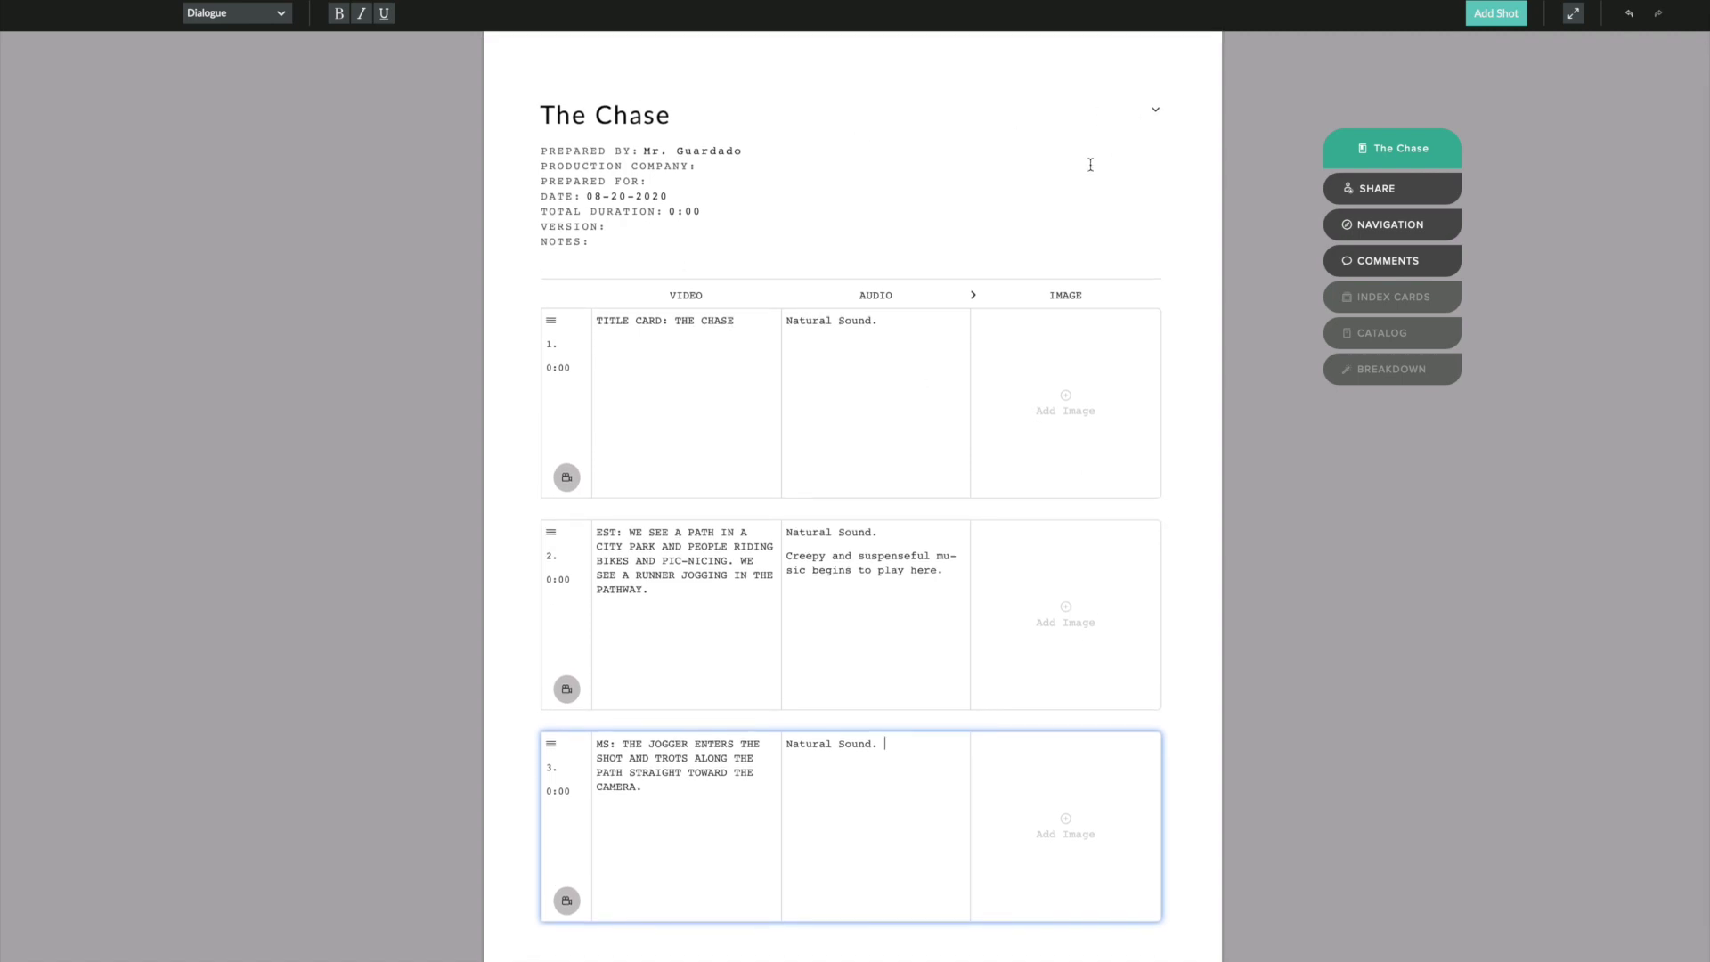
scroll(1051, 245, "up", 1)
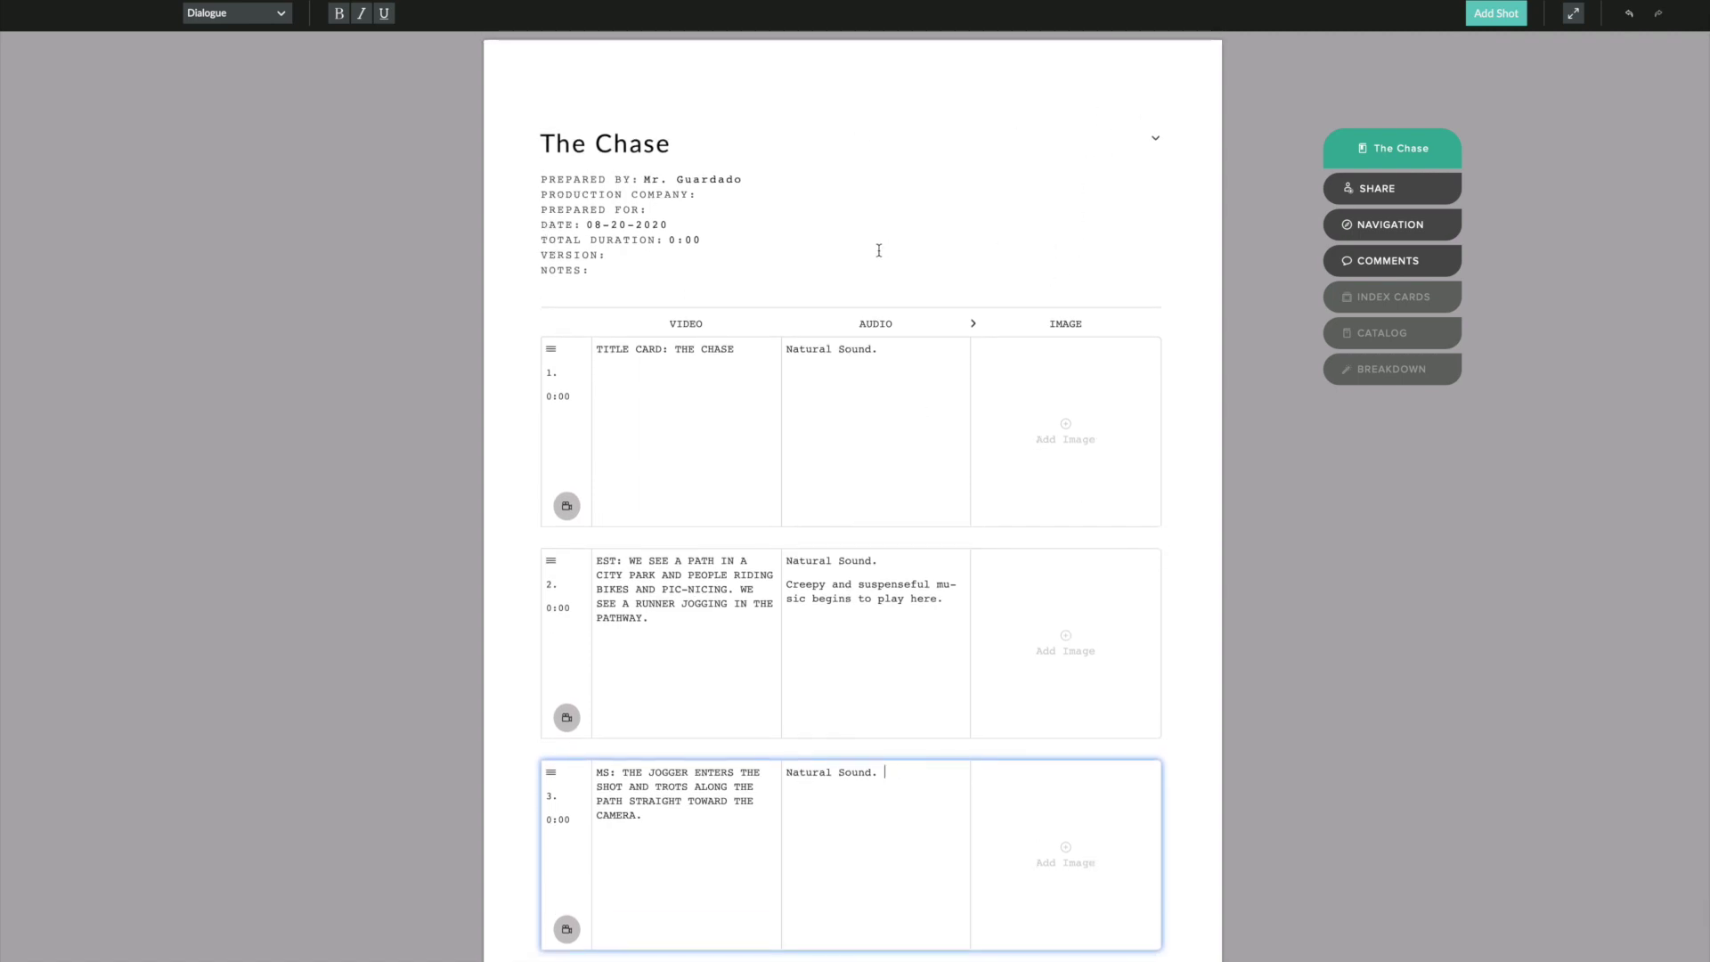
scroll(876, 252, "down", 1)
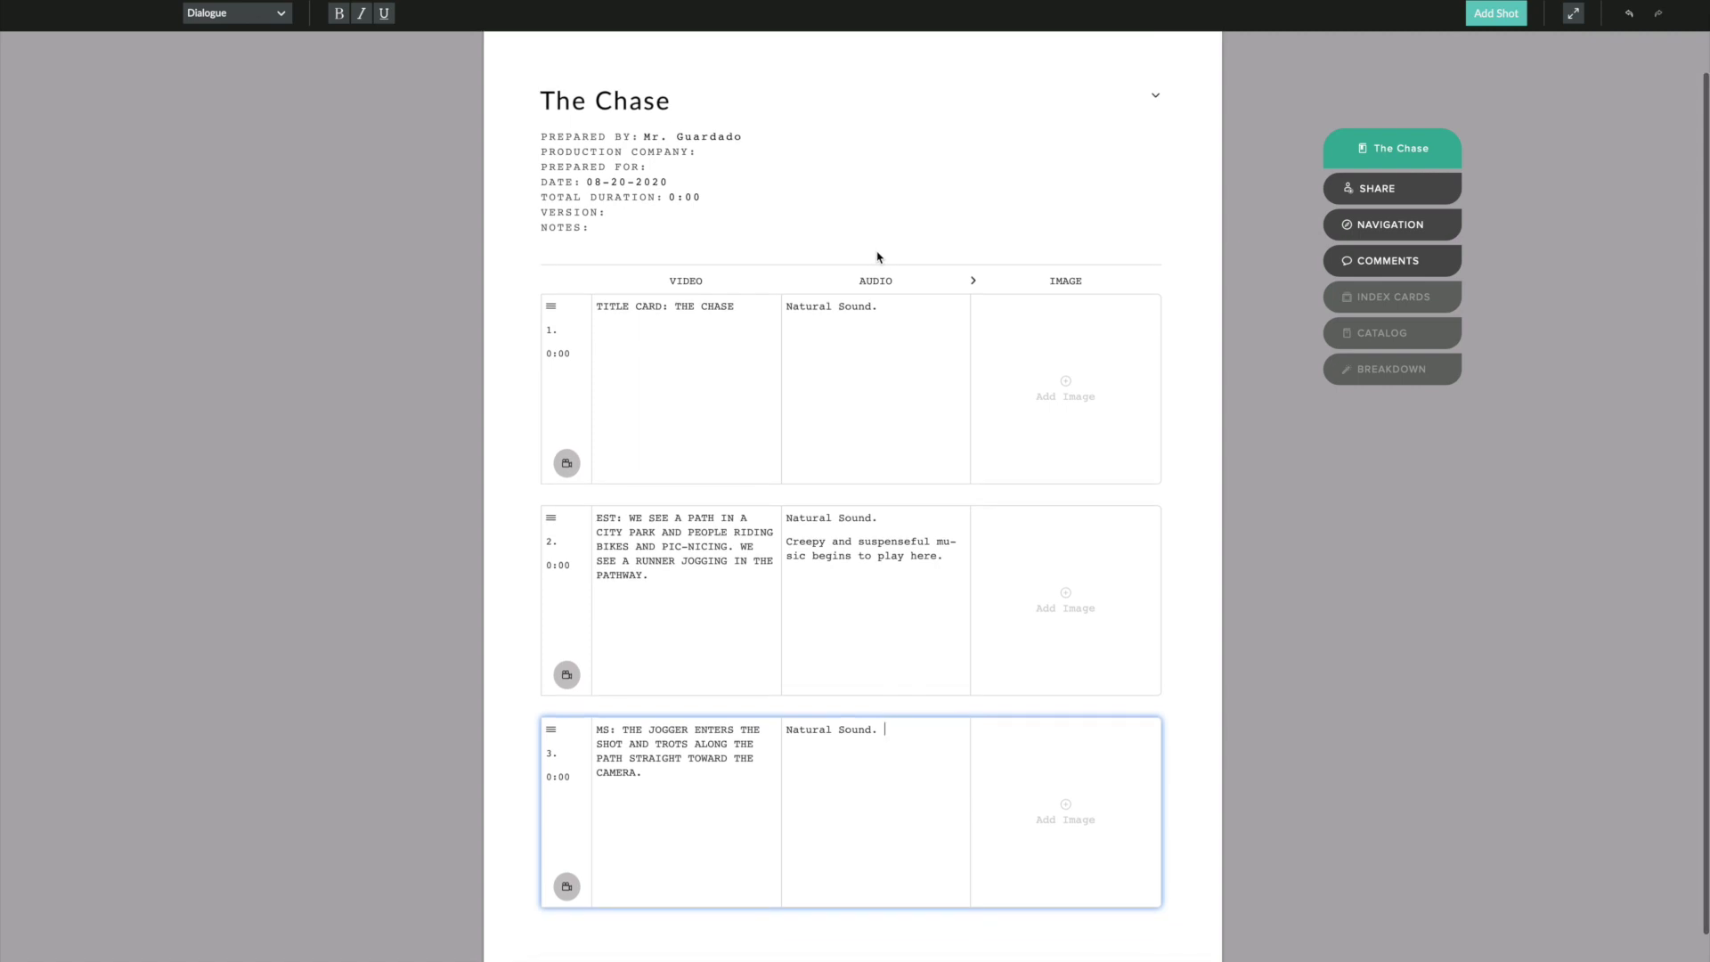